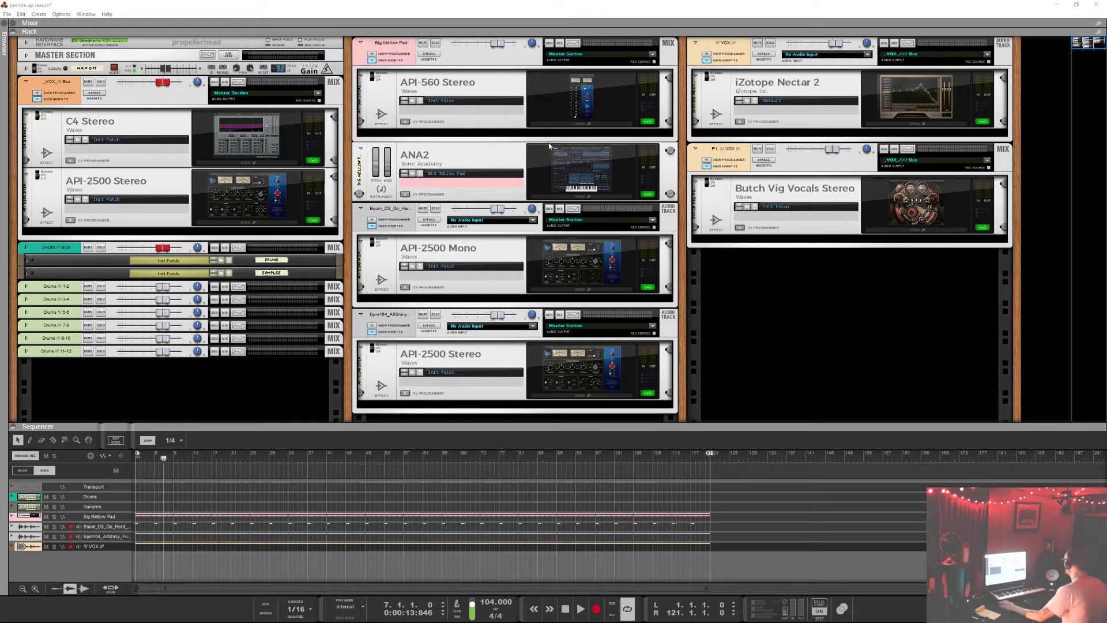
Unfold the DRUMS device under the drum bus in the rack to view it, and fold it again
click(27, 261)
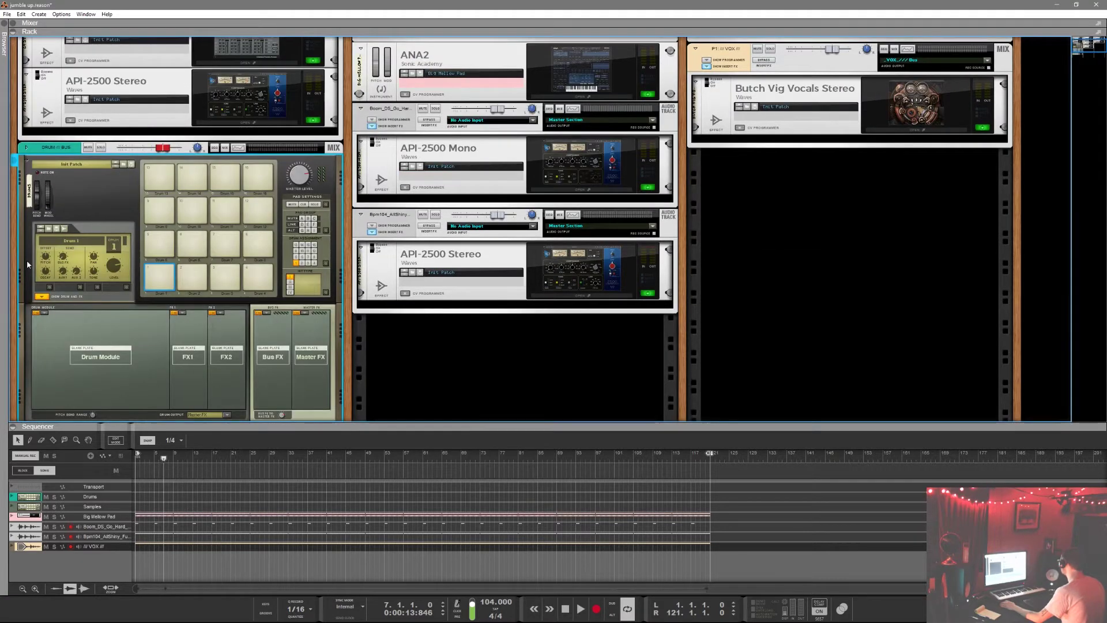
click(27, 163)
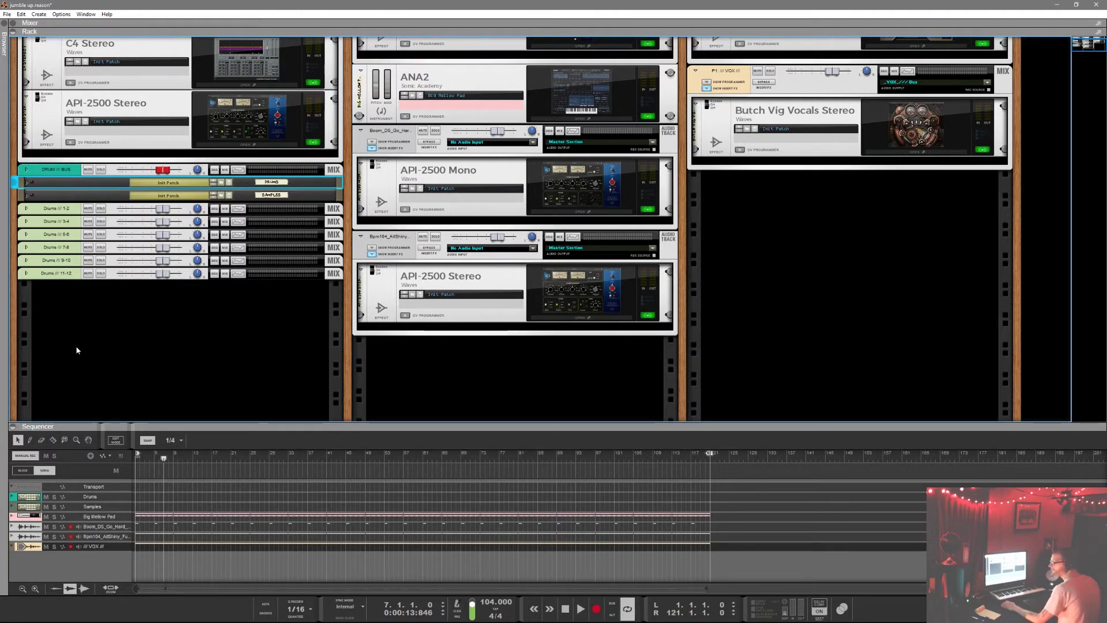
scroll(81, 342, up, 3)
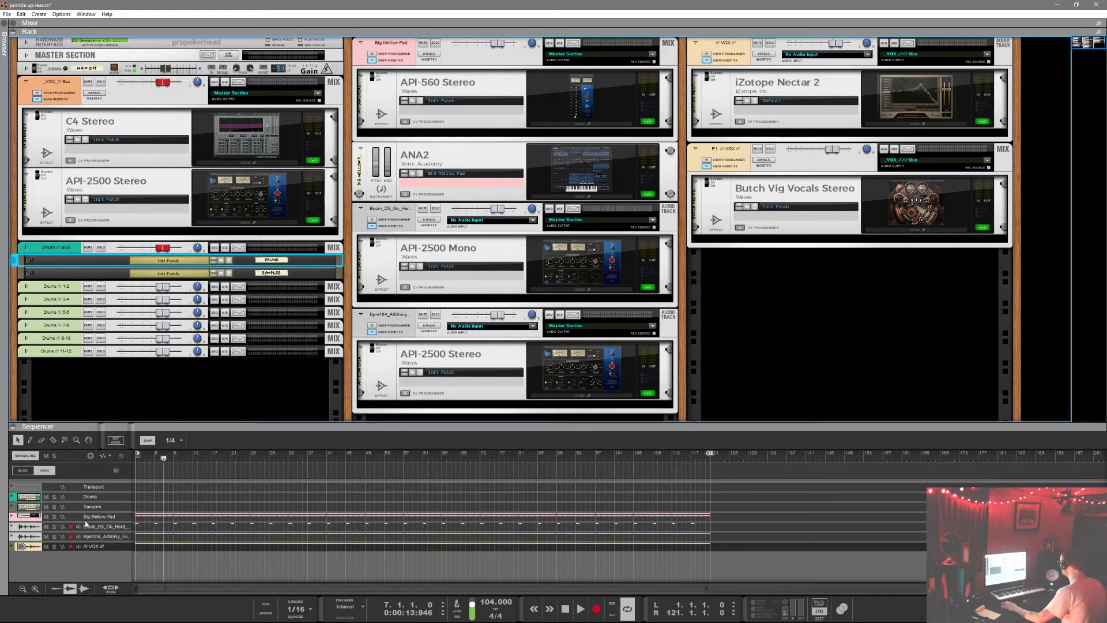
Maximize the sequencer with all tracks unfolded and enlarged, and select the second clip on the Bpm104 full-drums track
click(232, 424)
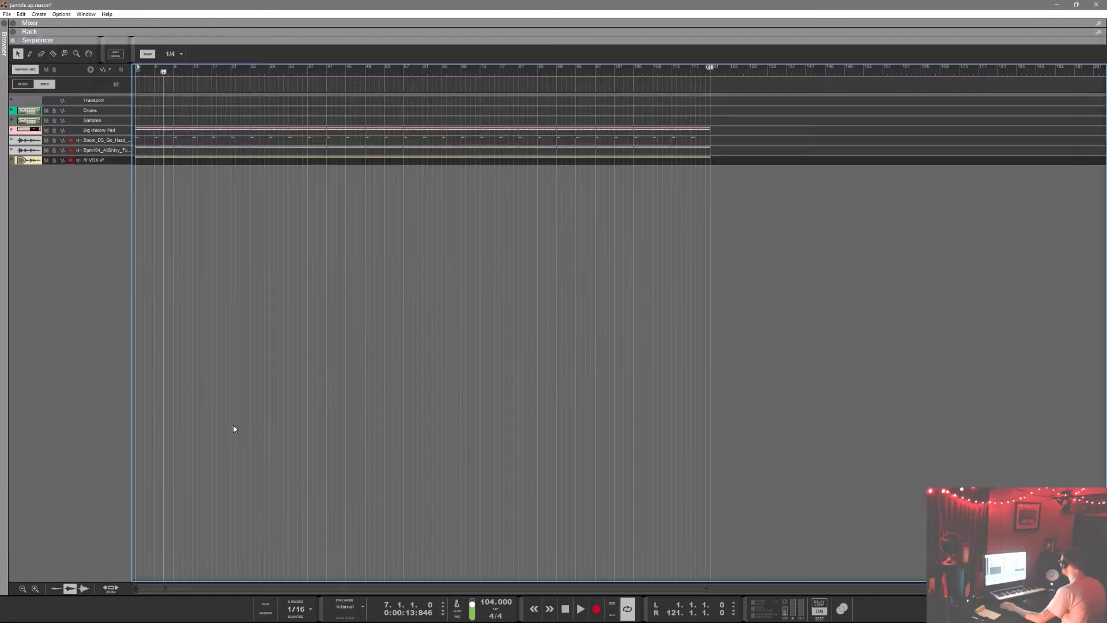
alt+click(12, 103)
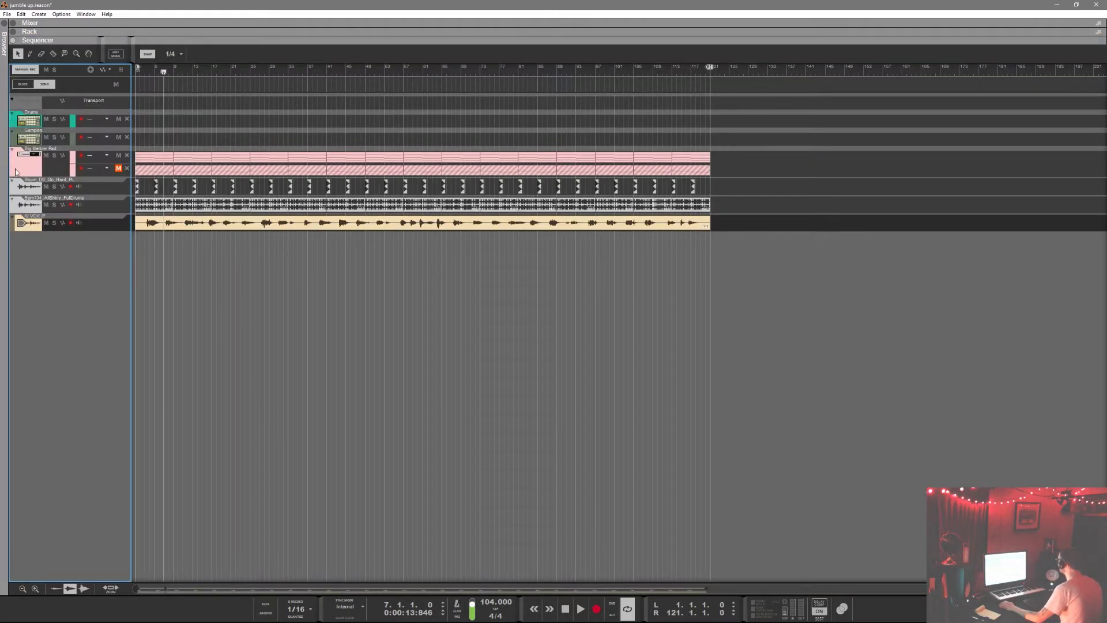
click(35, 588)
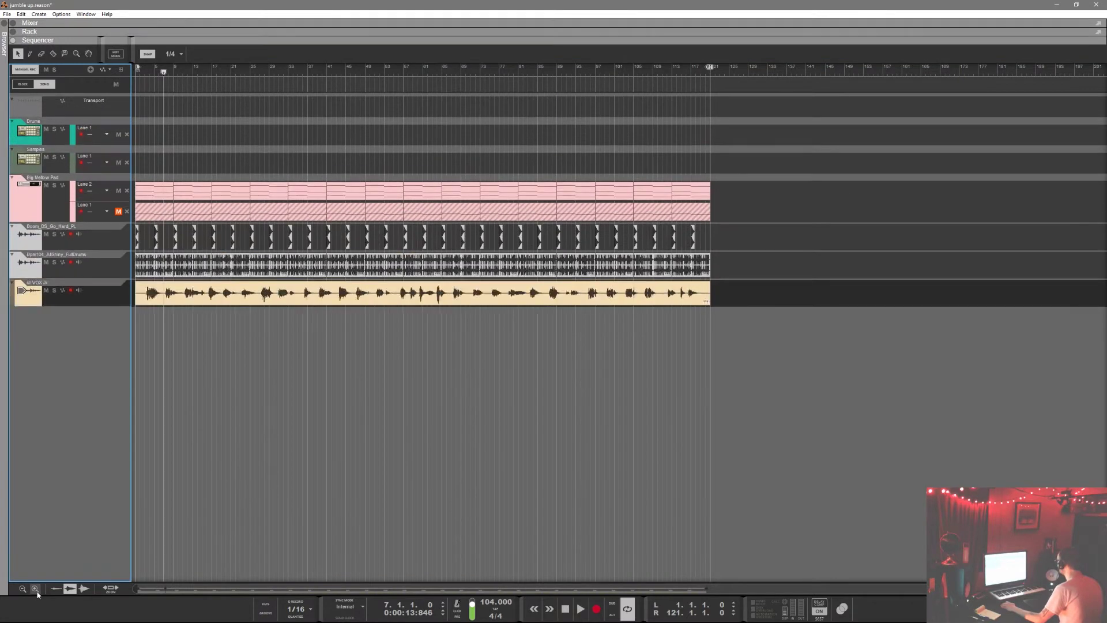
click(35, 588)
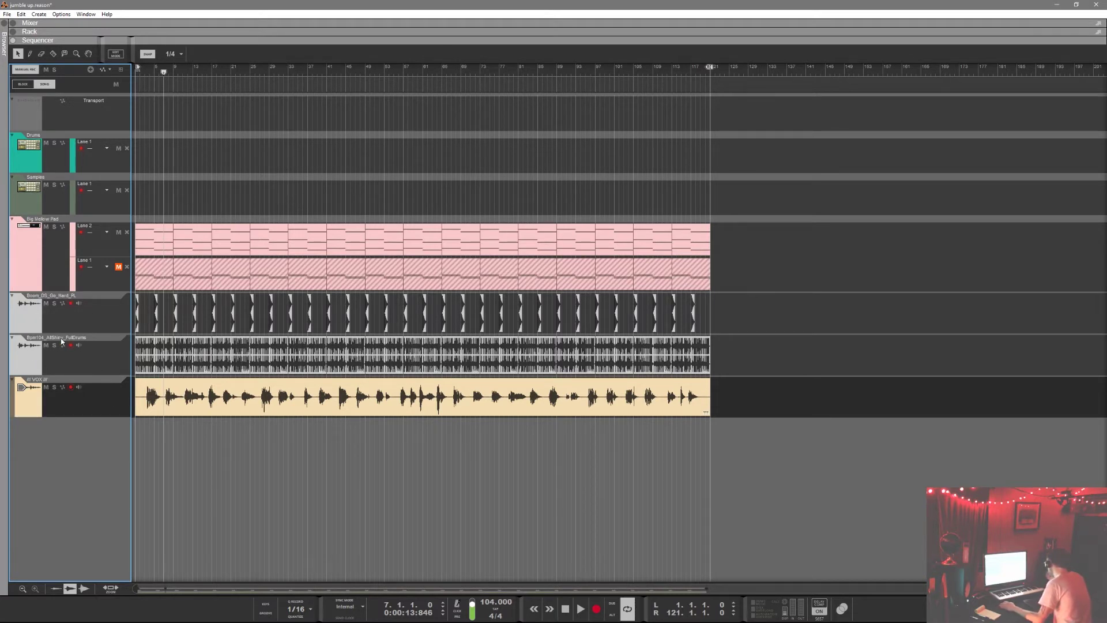
click(186, 358)
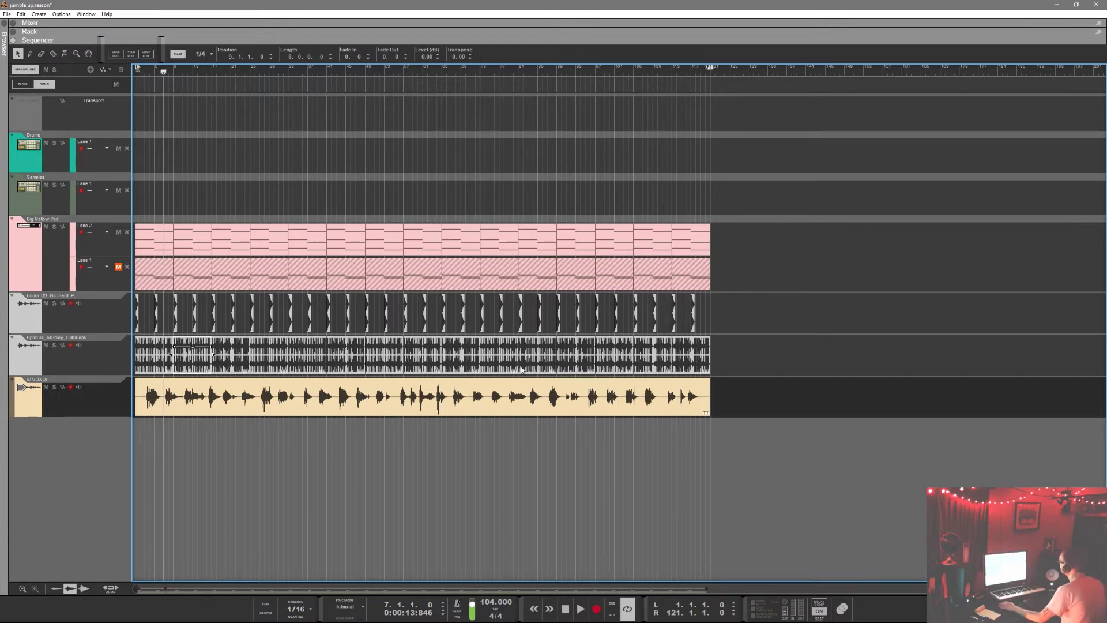
Show the rack alone and inspect the API-2500 Stereo compressor on the VOX bus, closing its window when done
click(478, 32)
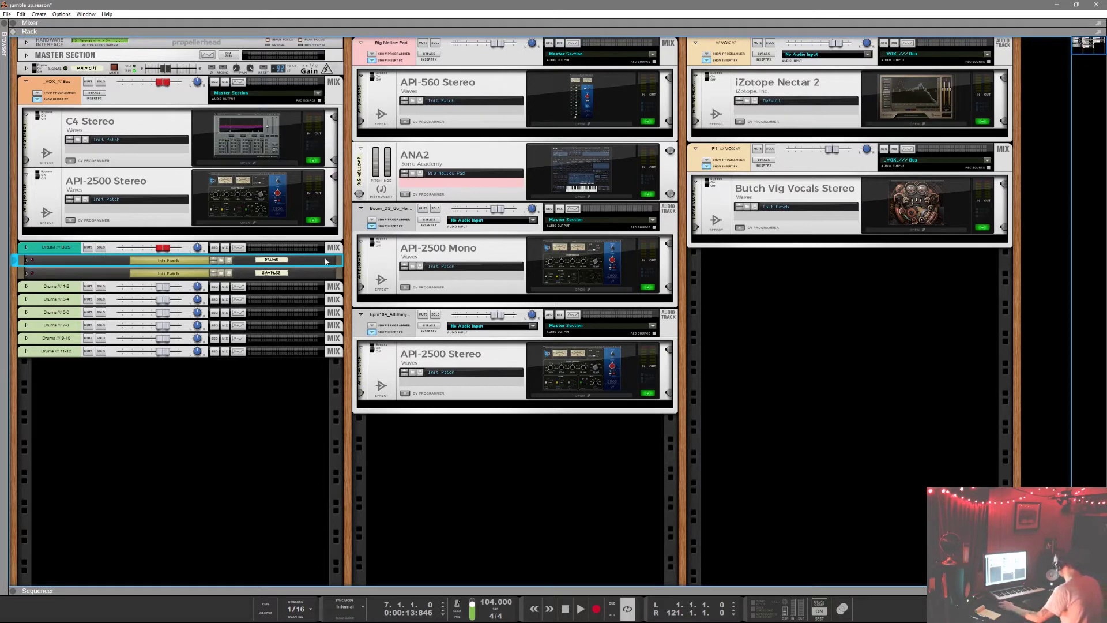
click(283, 224)
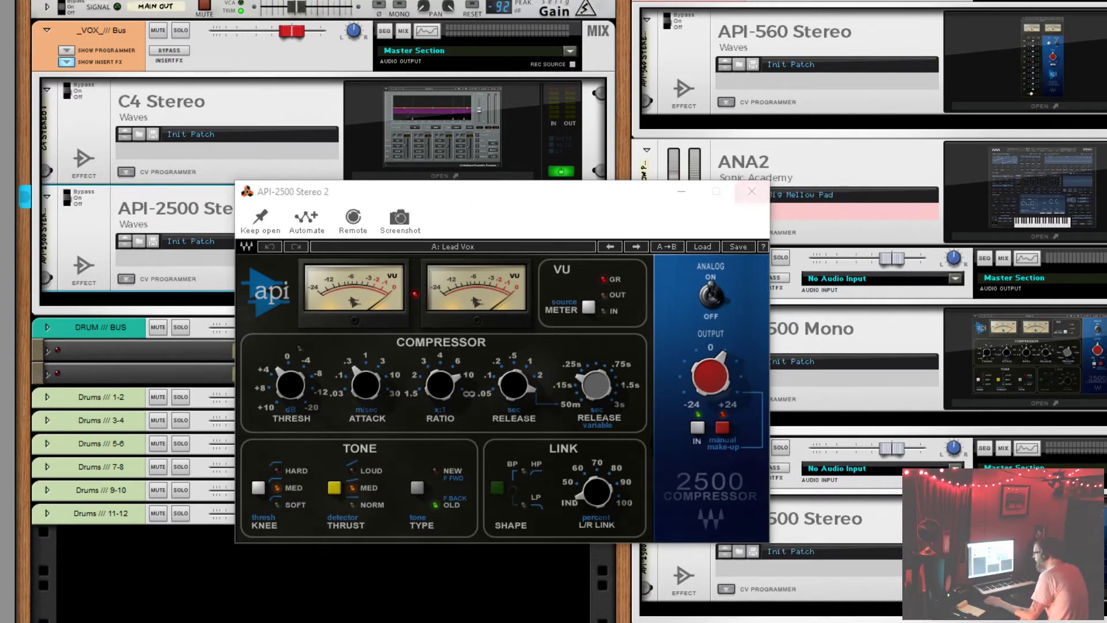
click(751, 192)
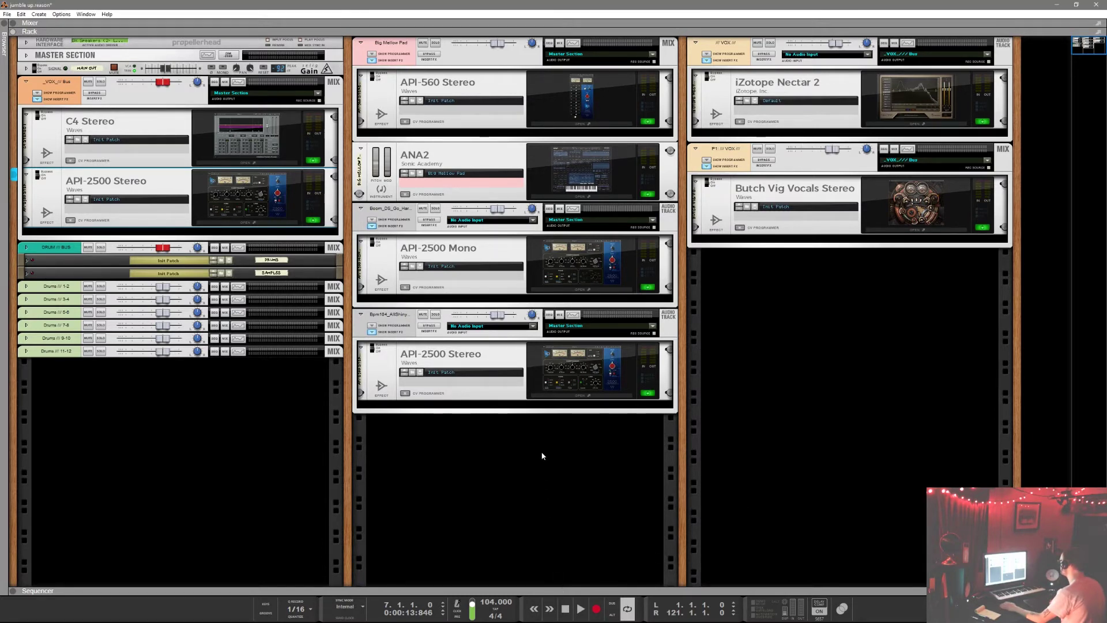
Play the song with rack and sequencer shown, and open the Big Mellow Pad's API-560 equalizer, kept open beside its device
key(F7)
key(space)
click(600, 124)
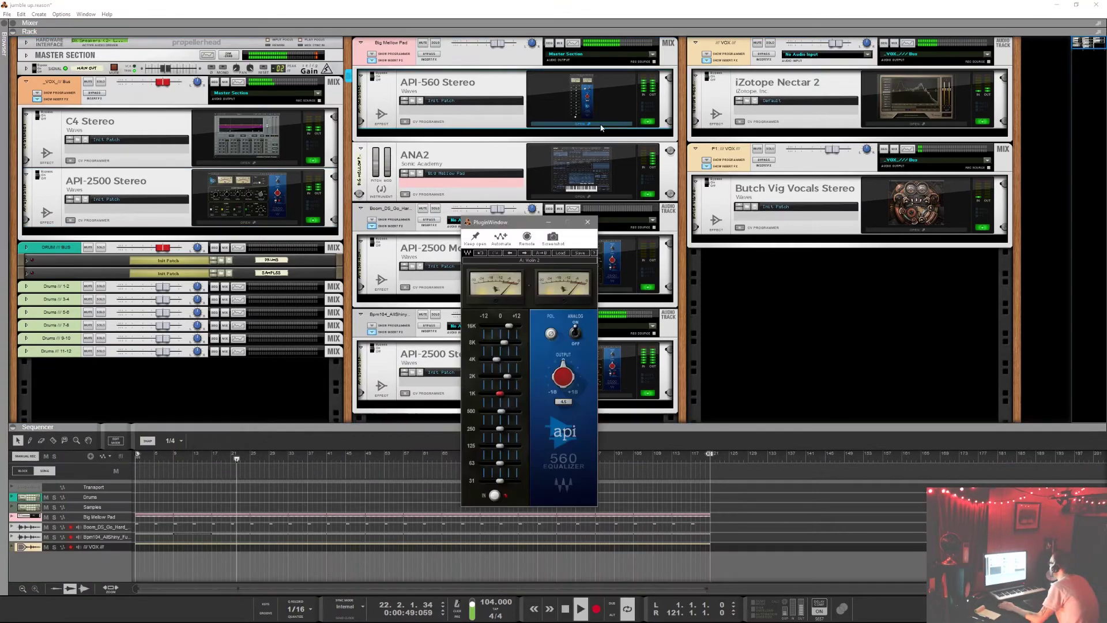
drag(417, 119, 348, 84)
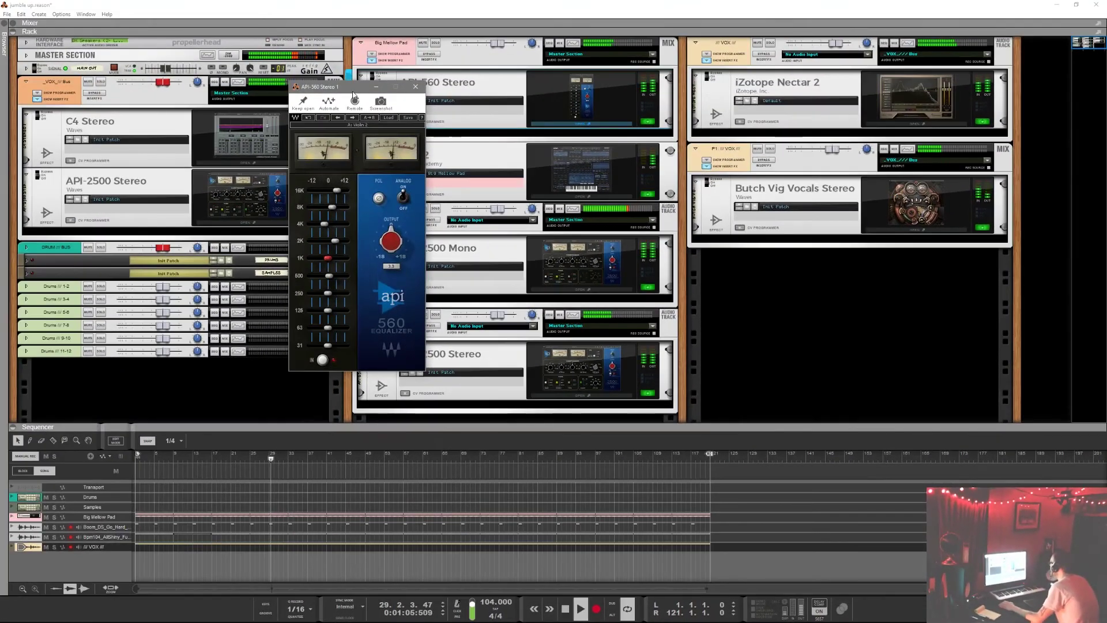
drag(354, 94, 307, 88)
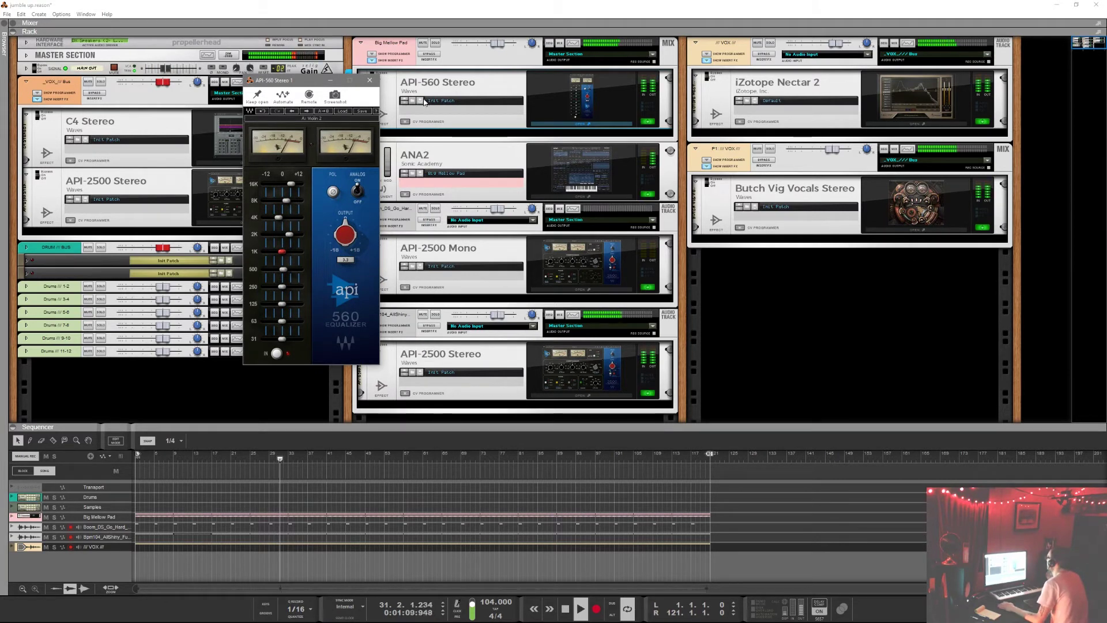
drag(300, 82, 318, 108)
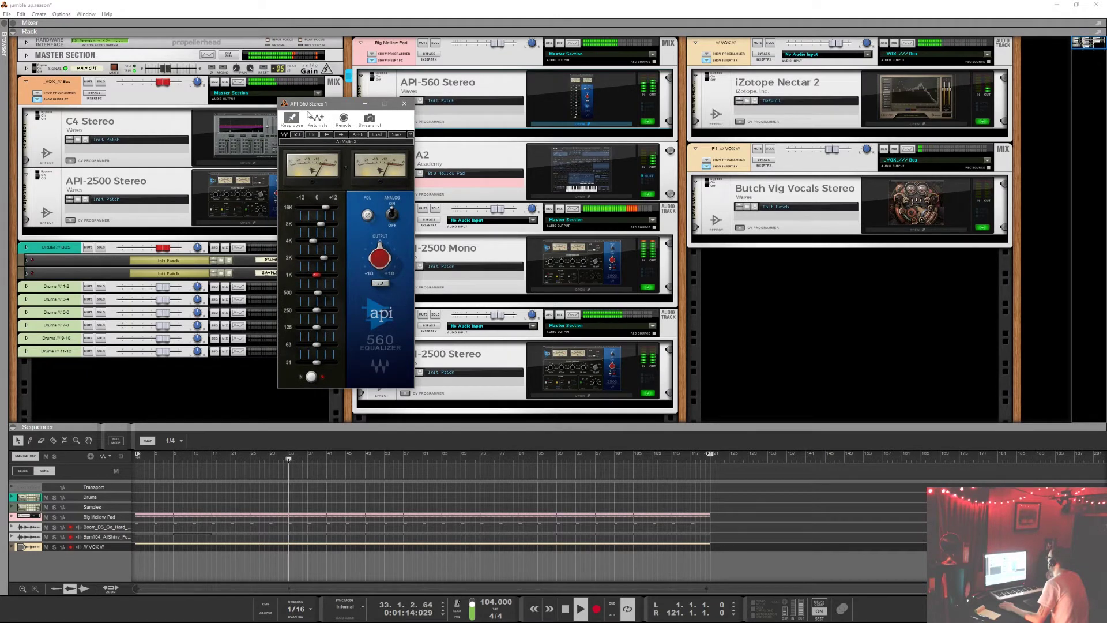
Solo the Big Mellow Pad channel and bypass its insert effects
click(437, 42)
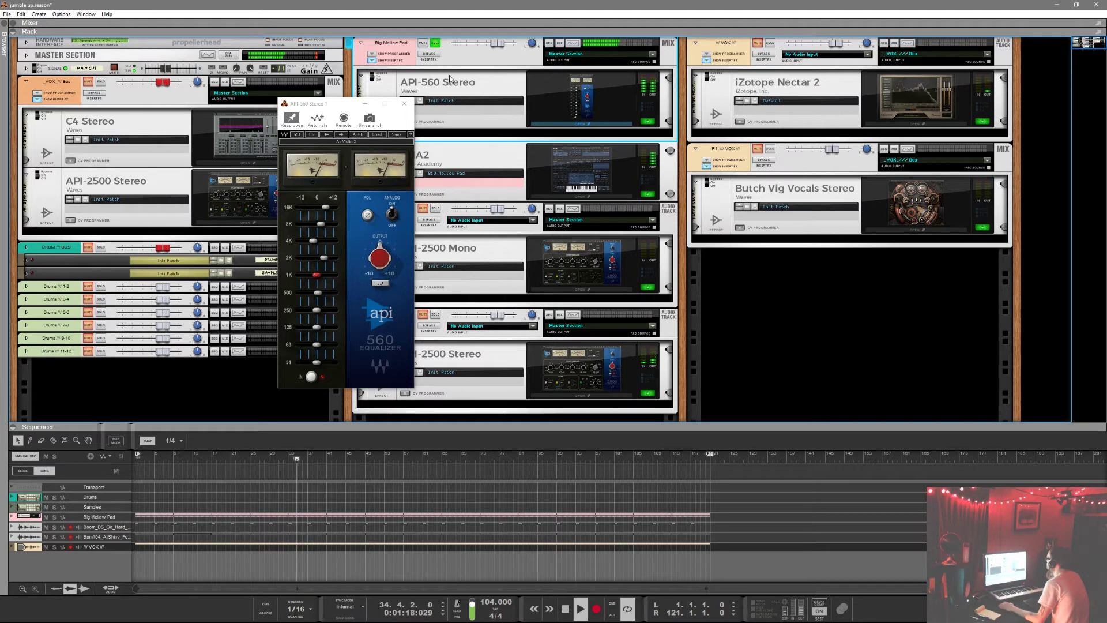
click(437, 57)
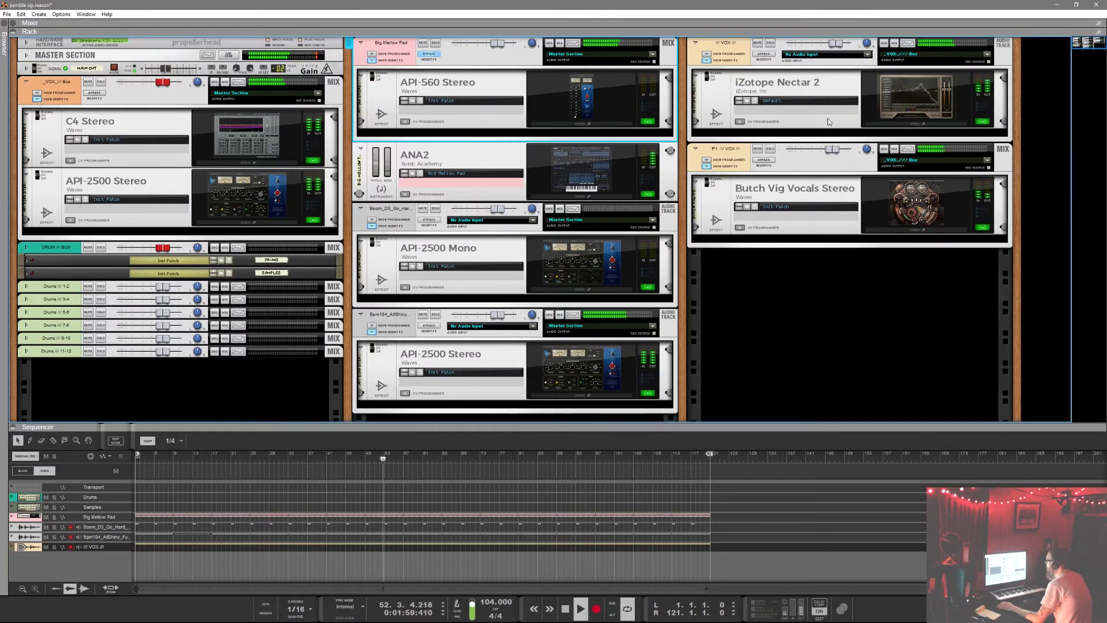
Open the API-2500 Stereo on the Bpm104 drum track, solo the track and toggle its insert bypass to compare the sound
click(887, 128)
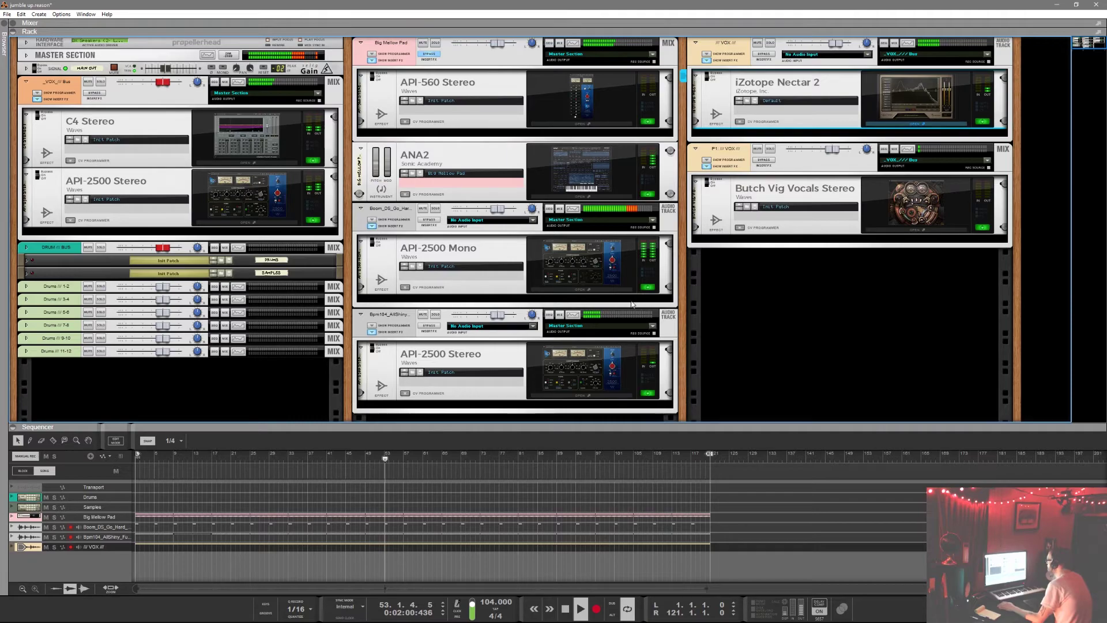
click(575, 396)
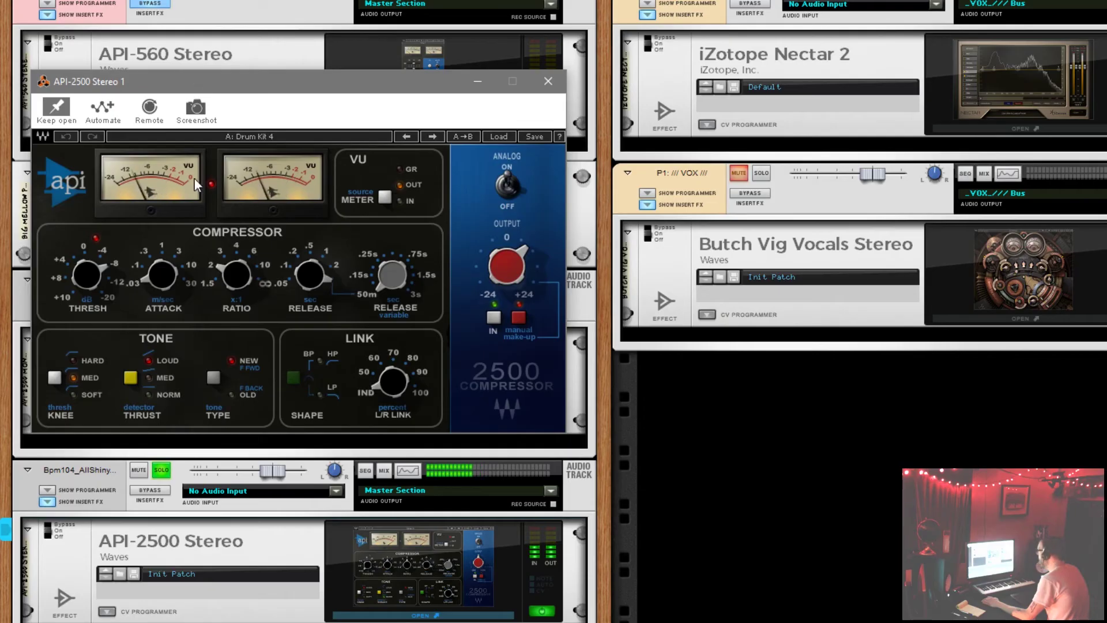
click(161, 491)
click(160, 493)
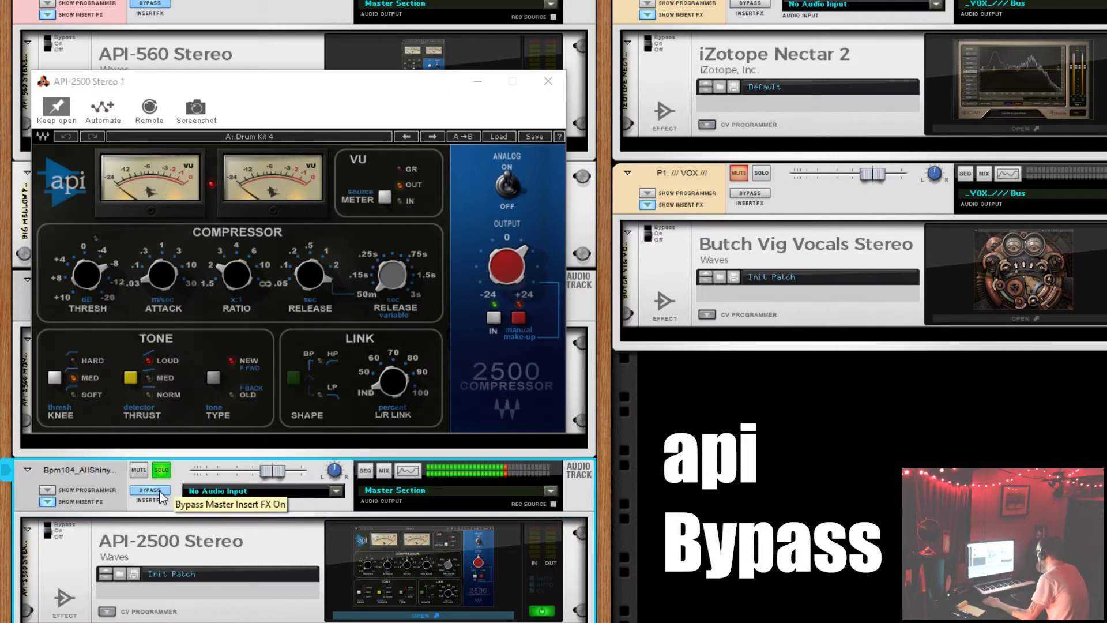
click(161, 493)
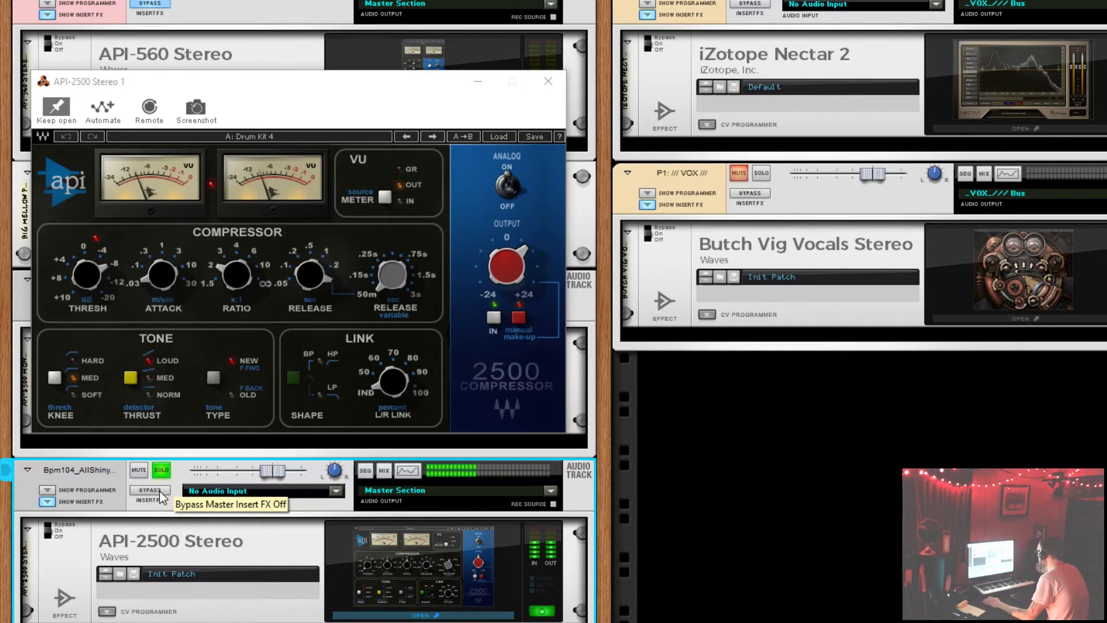
click(161, 495)
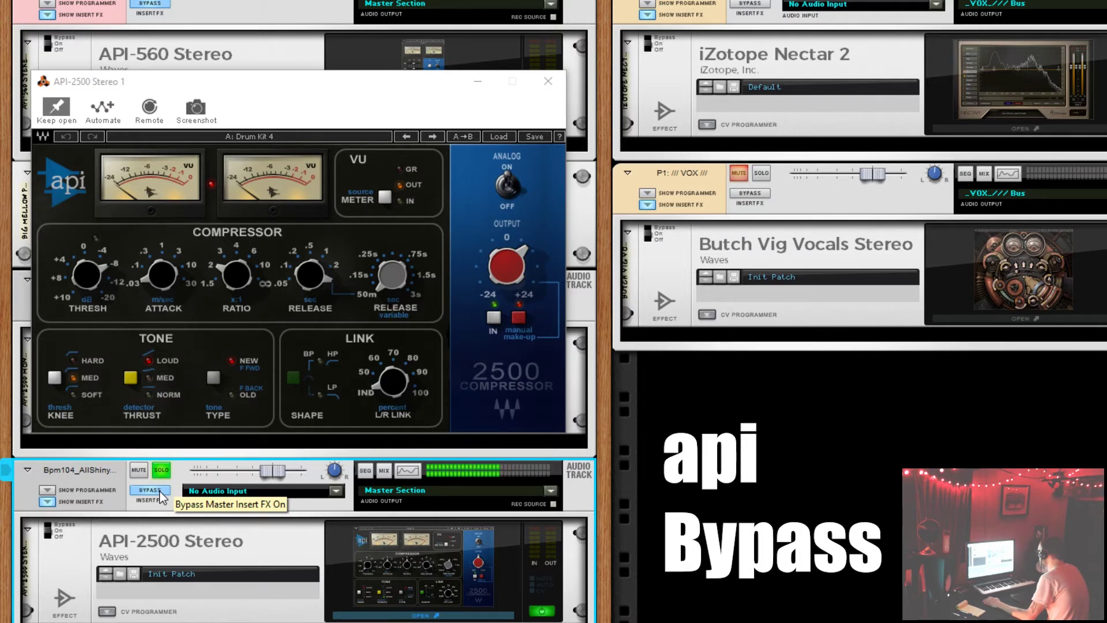
click(150, 490)
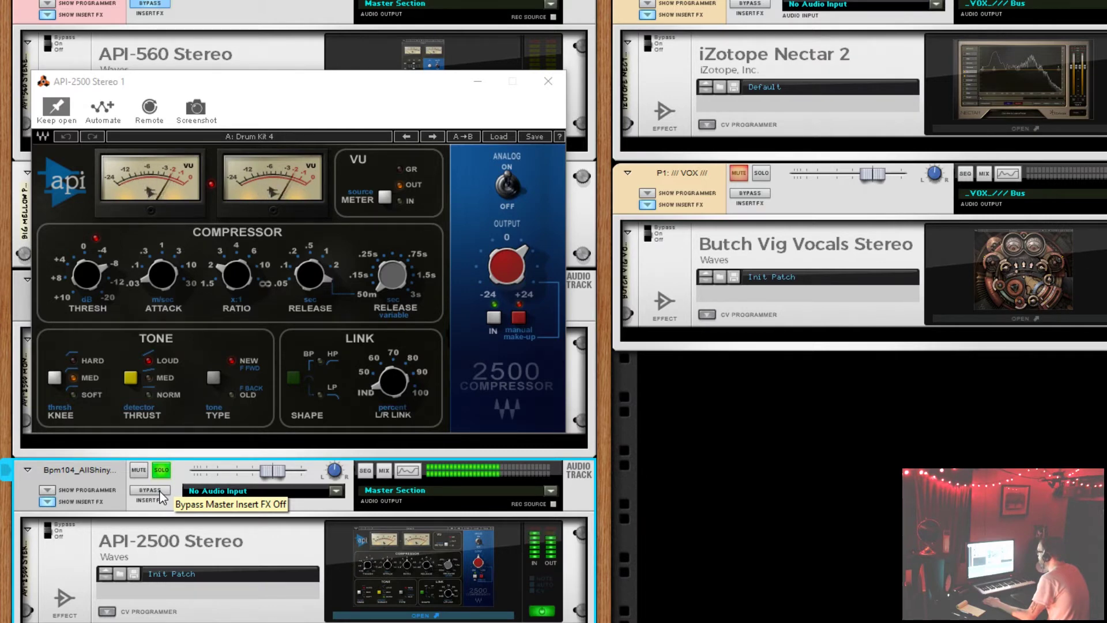
Open iZotope Nectar 2 on the VOX track, toggle its bypass and bring its whole window into view
click(1020, 128)
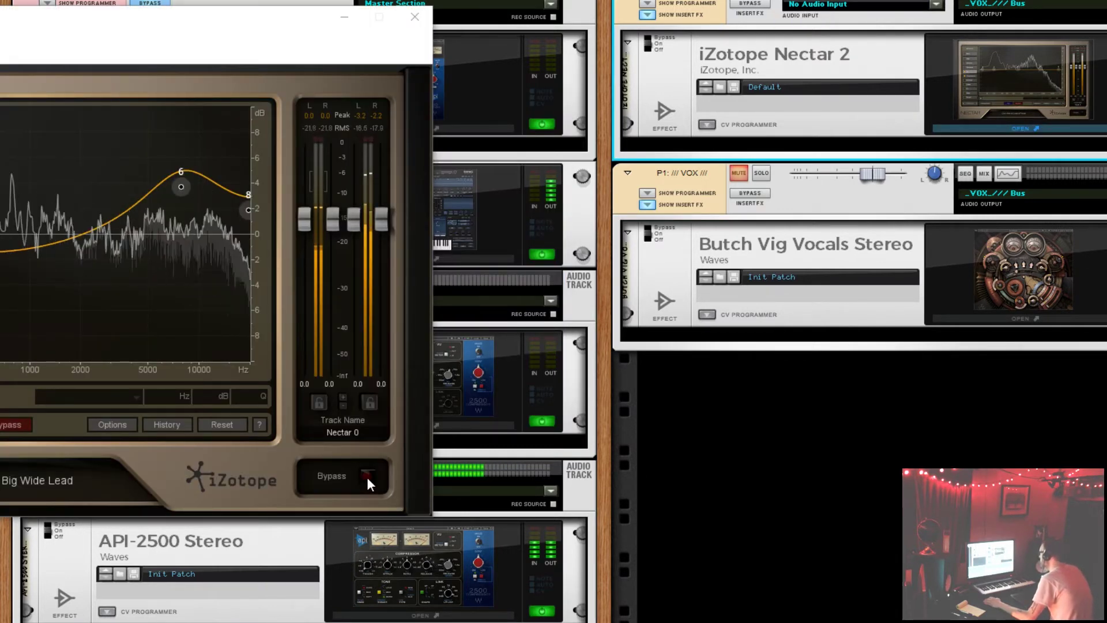
click(367, 476)
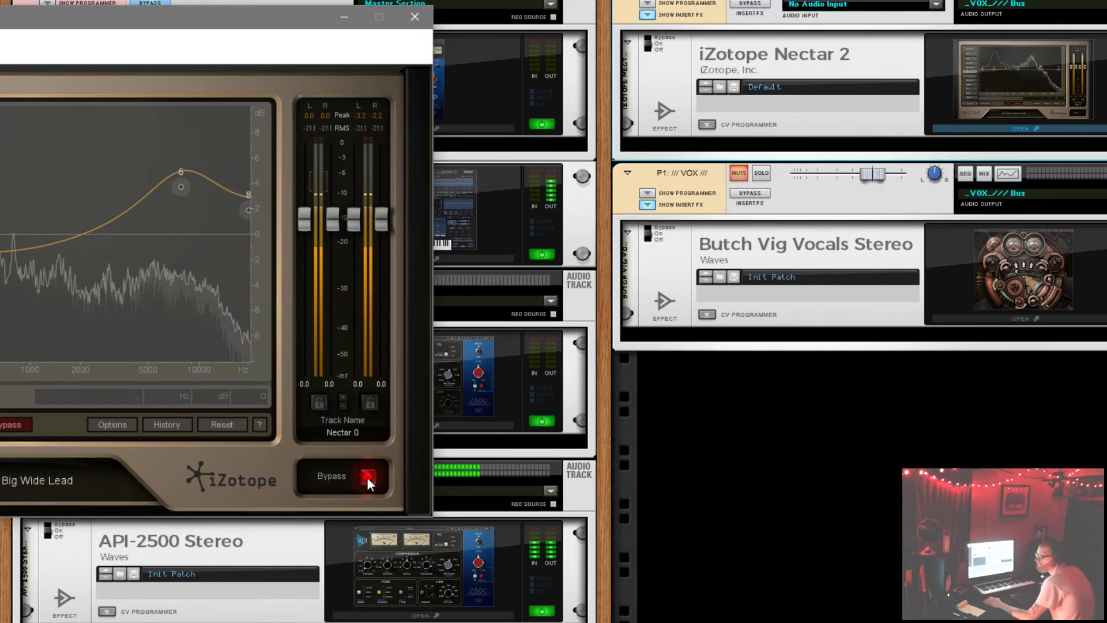
click(366, 476)
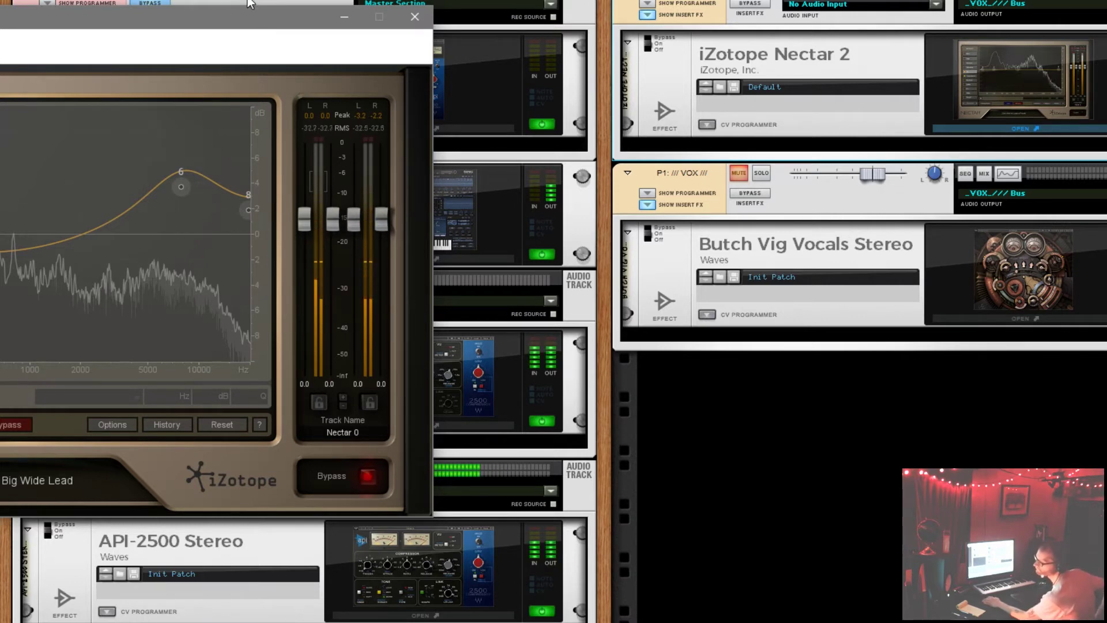
drag(240, 15, 647, 50)
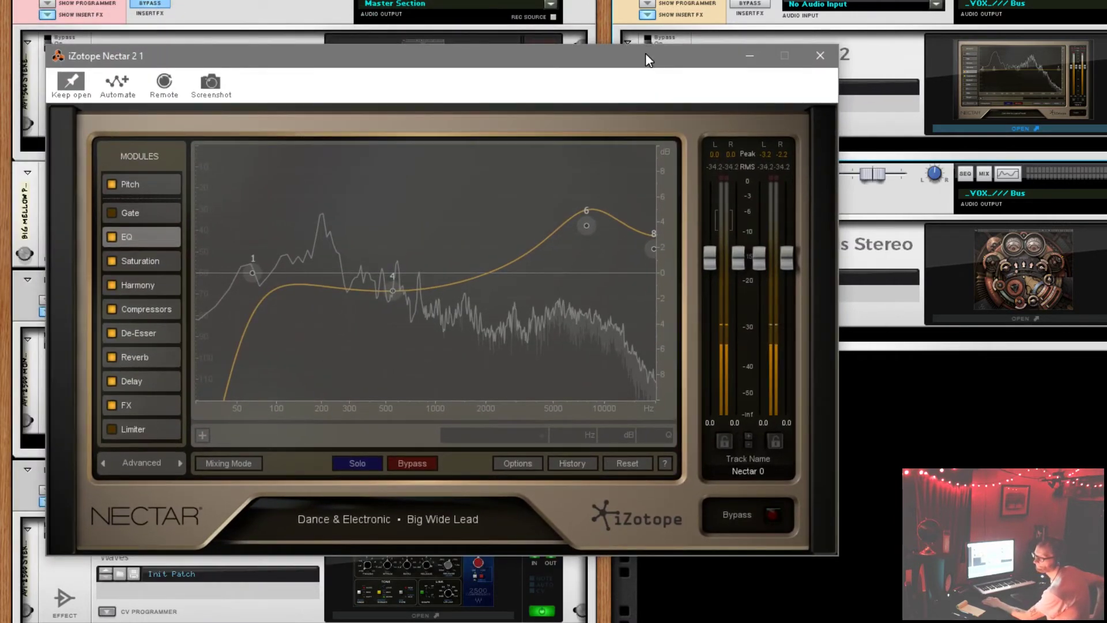
Switch the Nectar 2 bypass on and off repeatedly to compare the dry and processed vocal, and close the plugin window
click(773, 514)
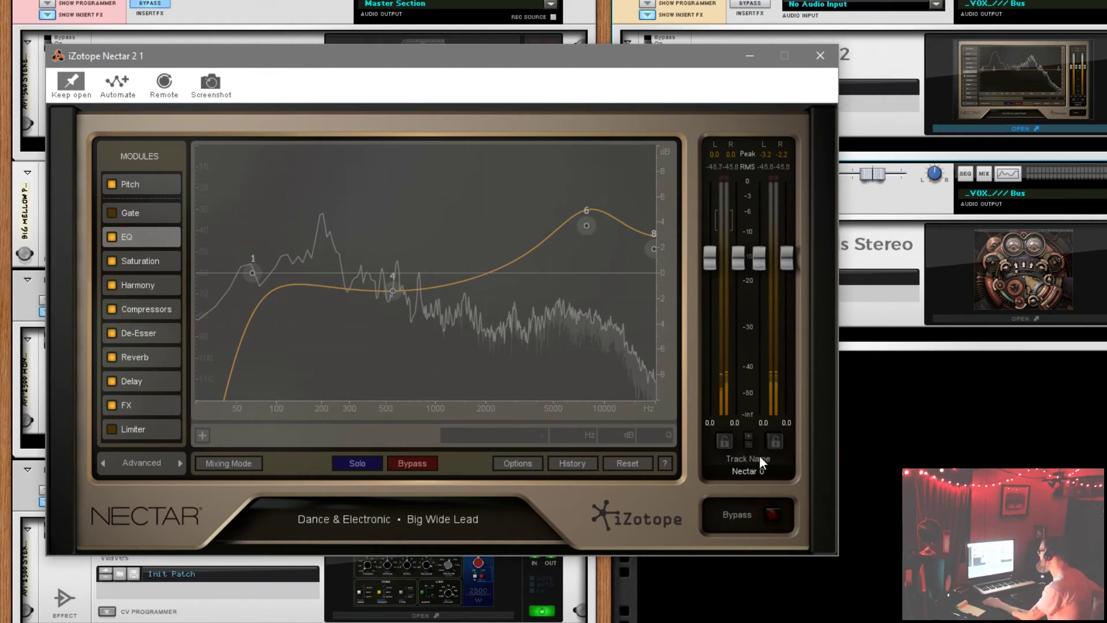
click(775, 520)
click(776, 518)
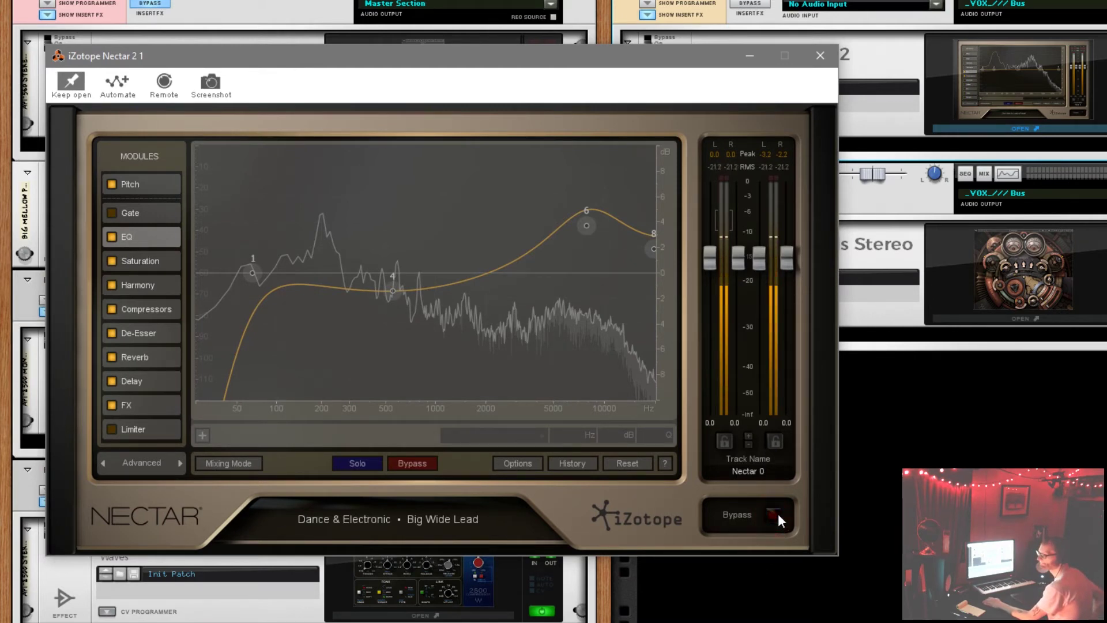
click(778, 514)
click(777, 515)
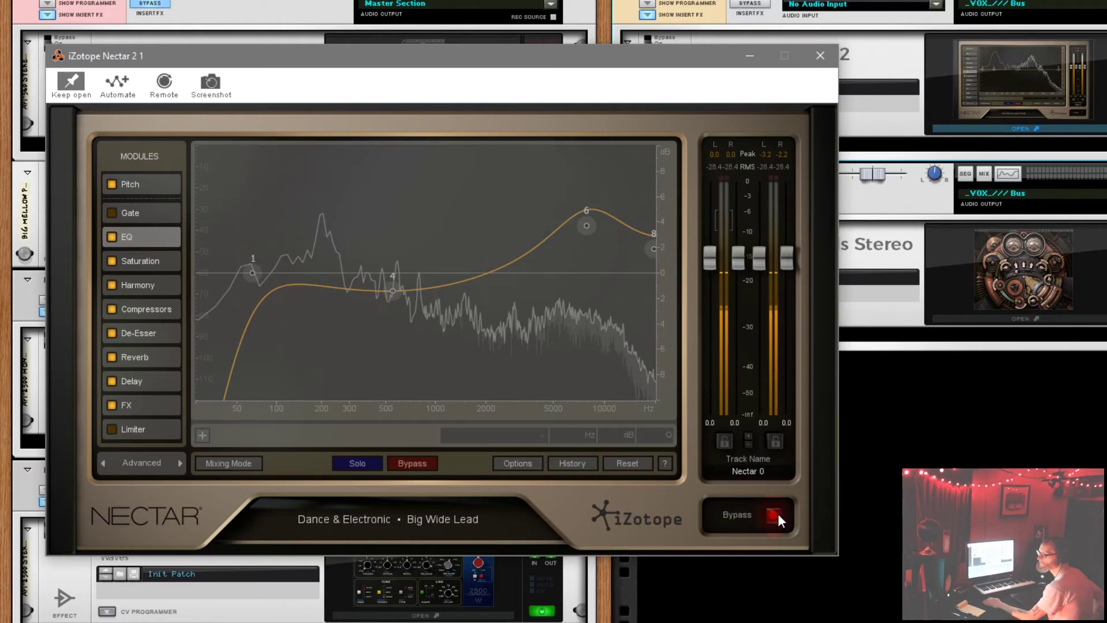
click(777, 514)
click(777, 514)
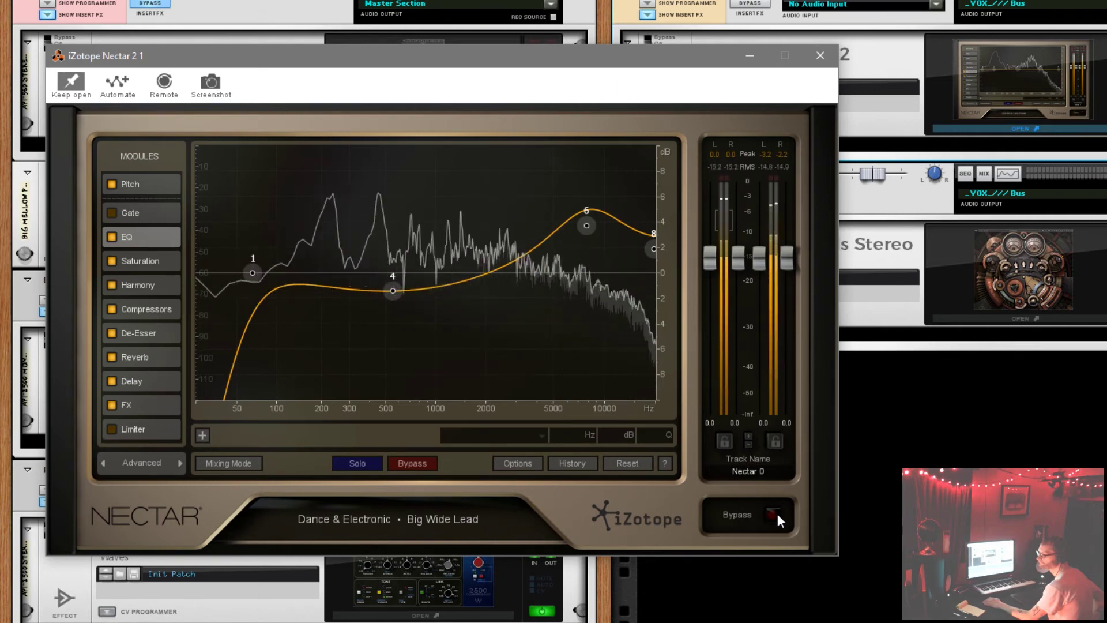
click(818, 57)
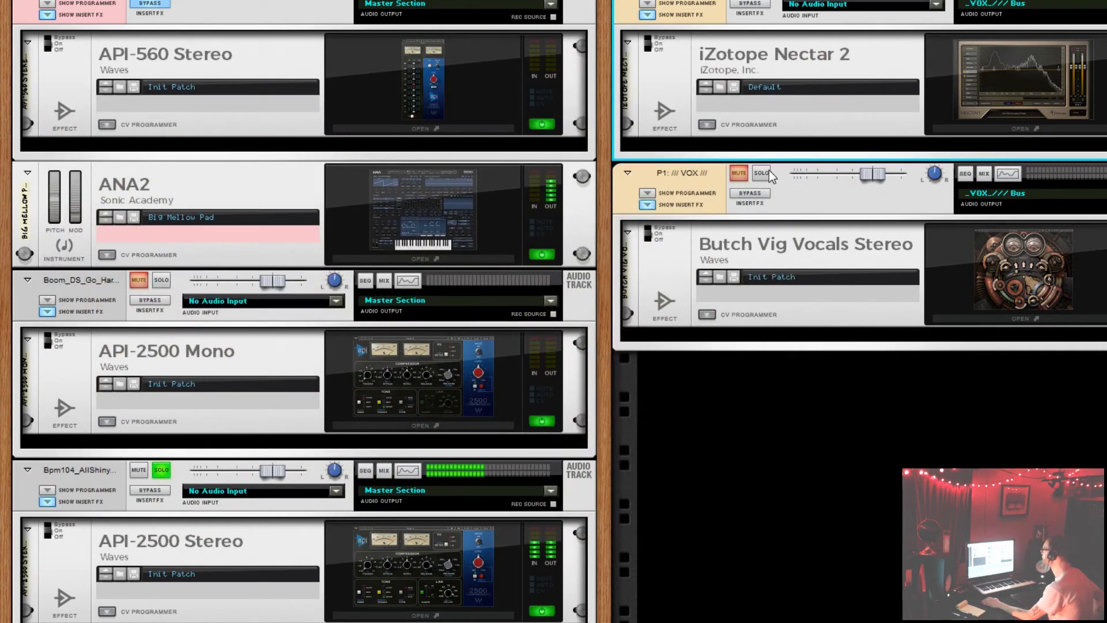
Solo the P1 VOX channel and open its Butch Vig Vocals plugin with the window moved clear of the rack's lower edge
click(762, 179)
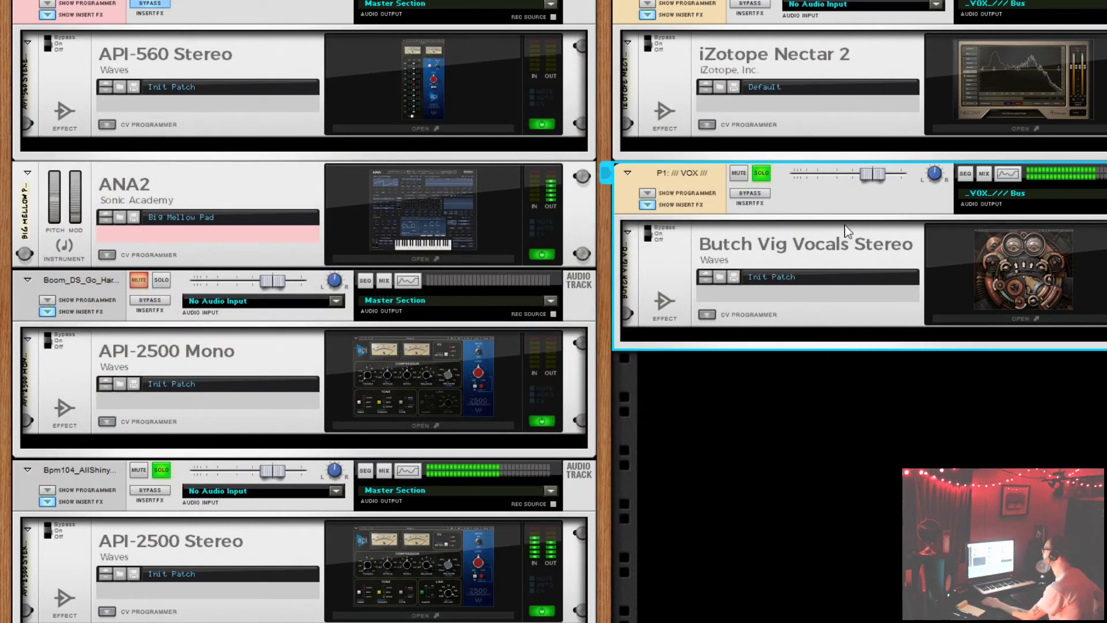
click(1010, 320)
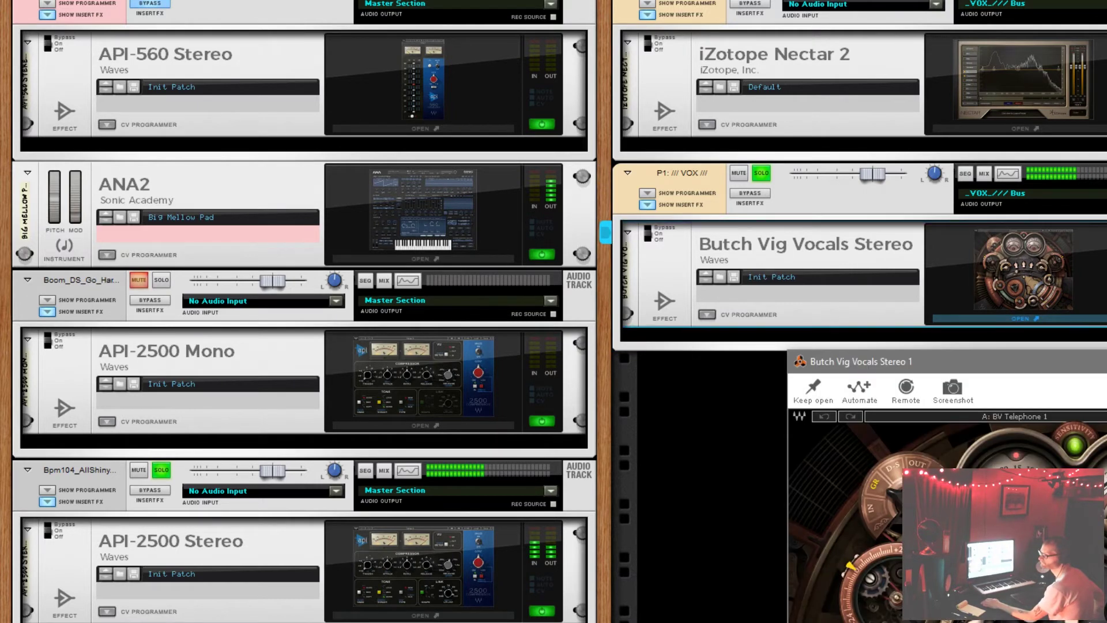
drag(1050, 351, 352, 237)
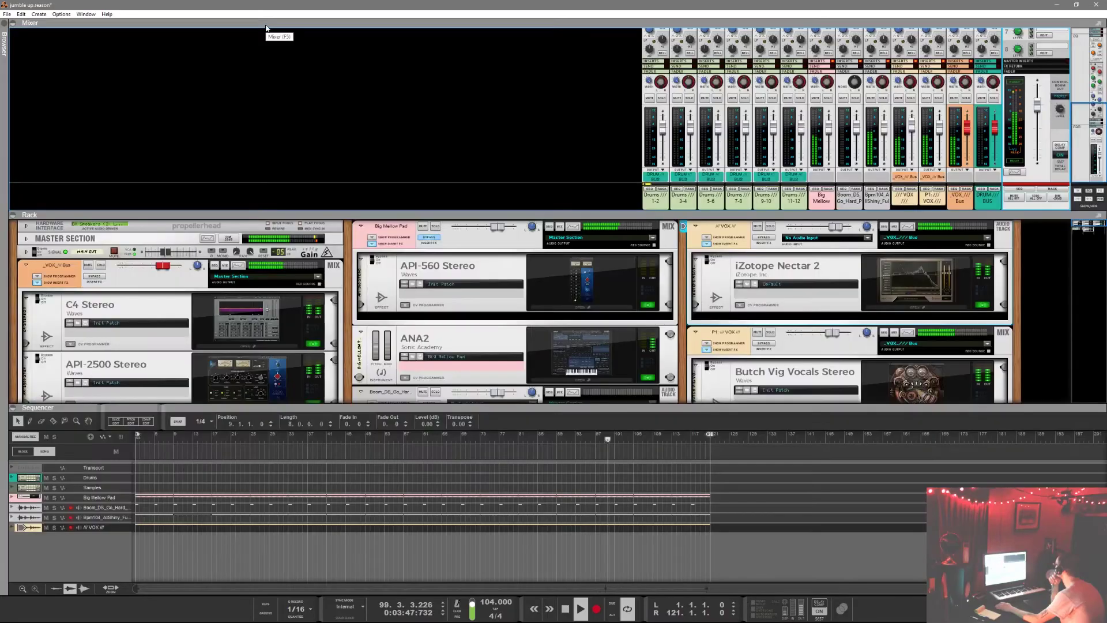
View the mixer, rack and sequencer areas maximized one after another, and return to the full-size rack
key(F5)
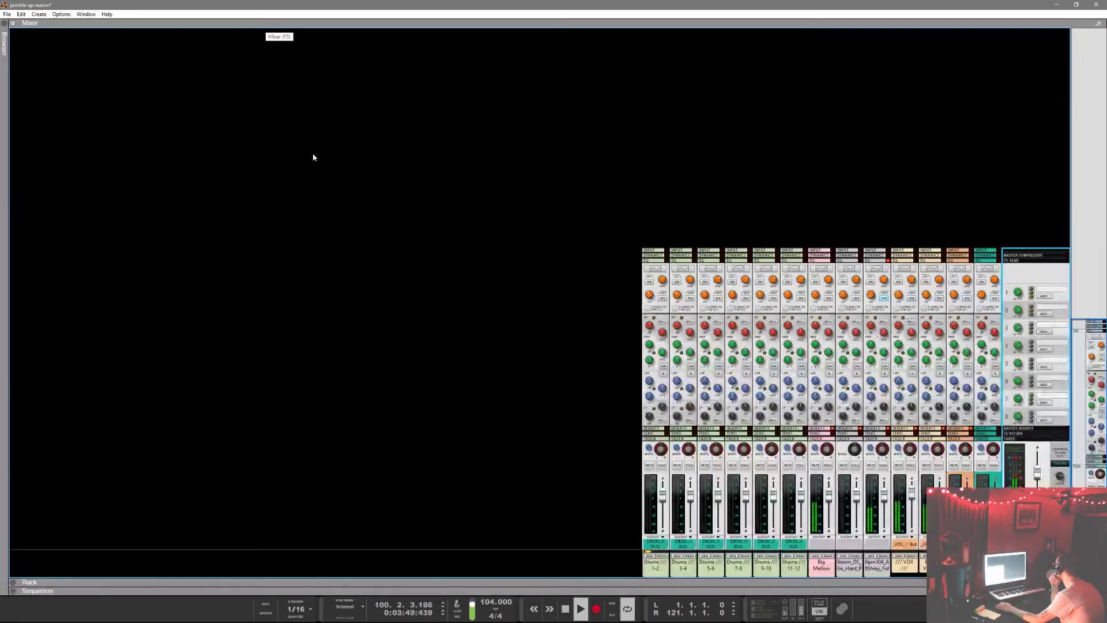
double_click(431, 581)
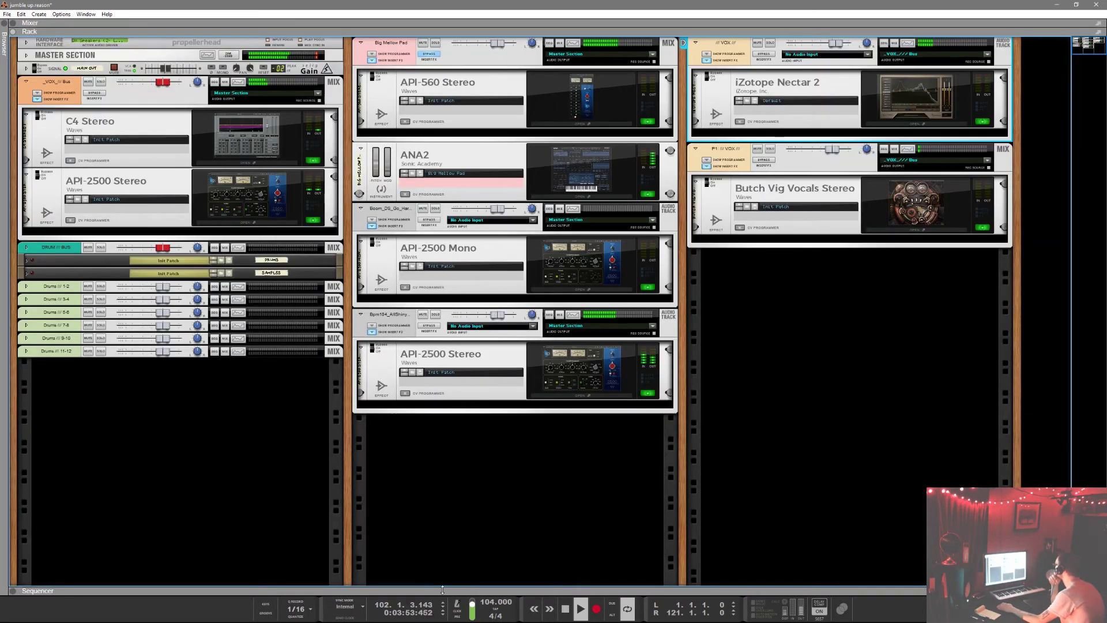
double_click(441, 588)
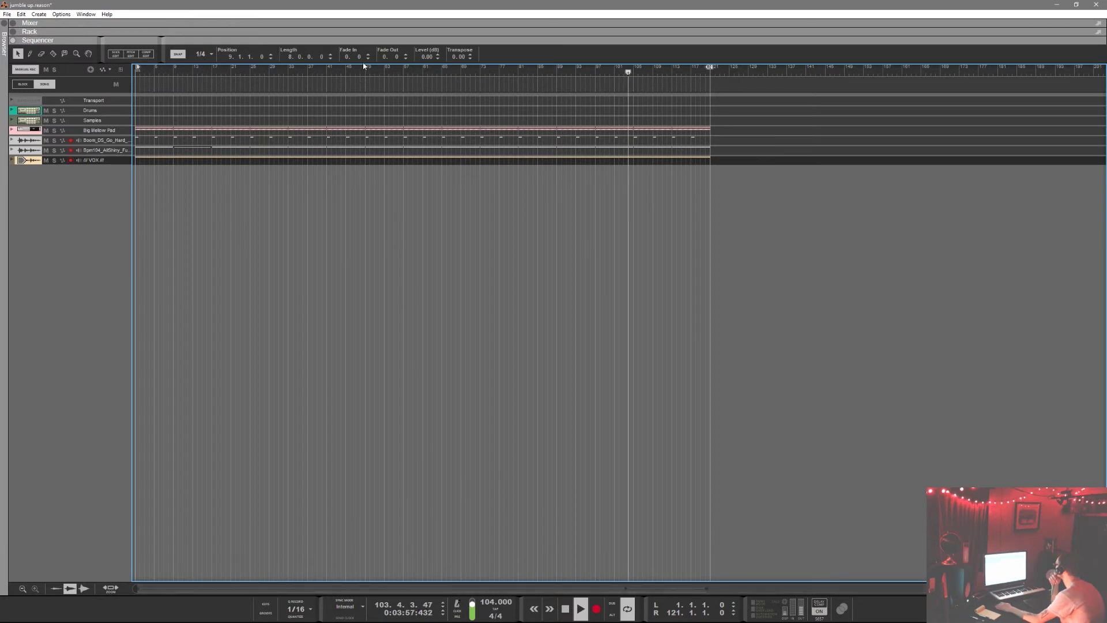
double_click(373, 34)
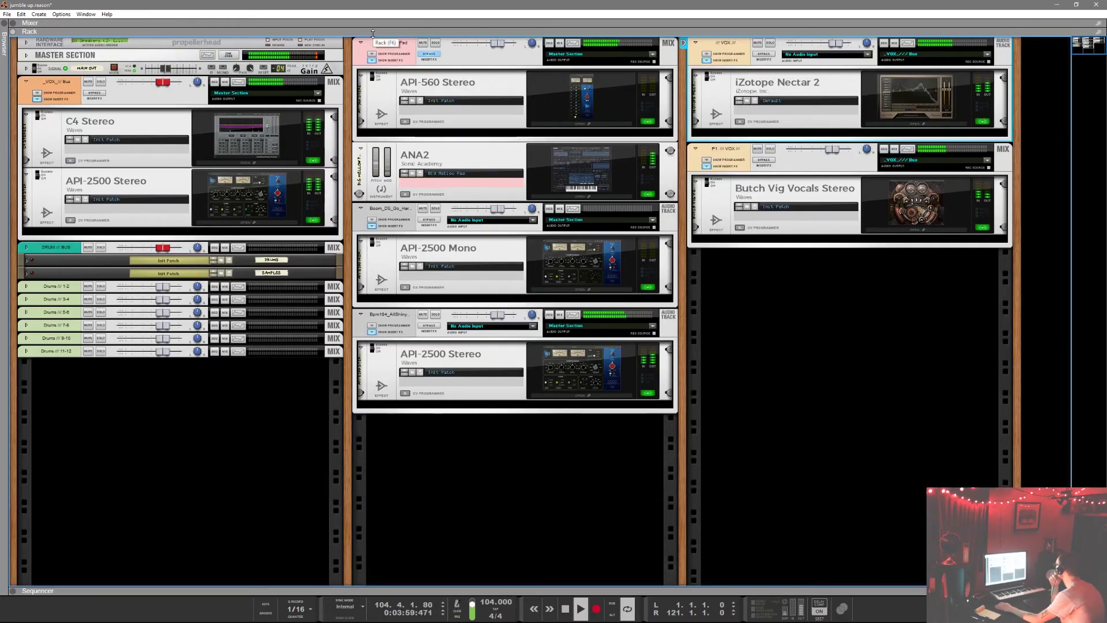
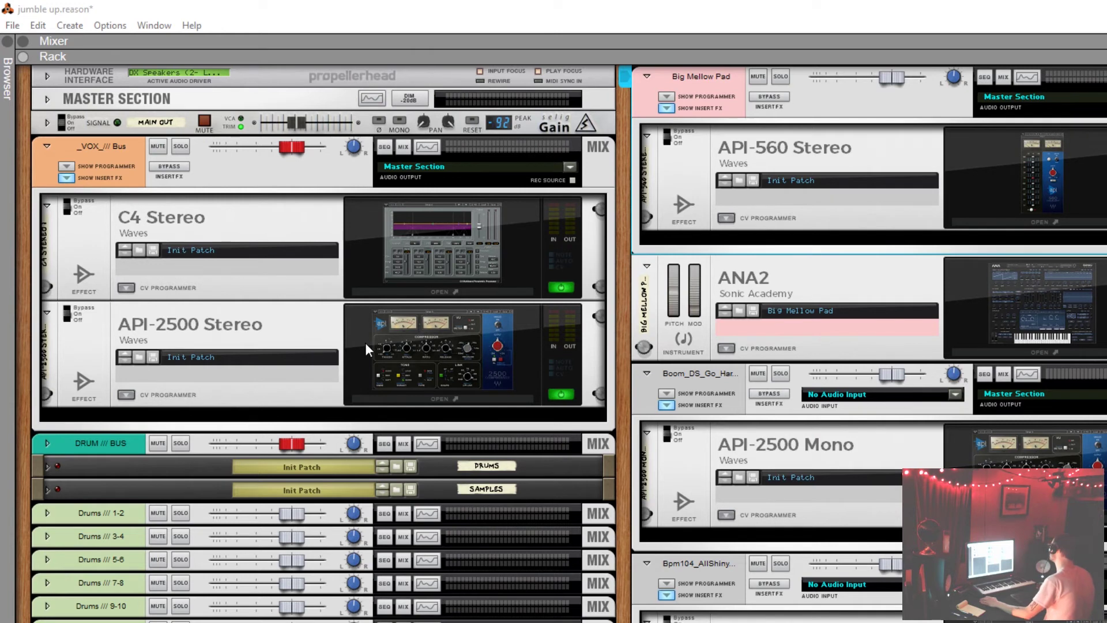
Toggle the C4 Stereo on the _VOX_/// Bus, open its plugin window and set it to stay open
click(558, 289)
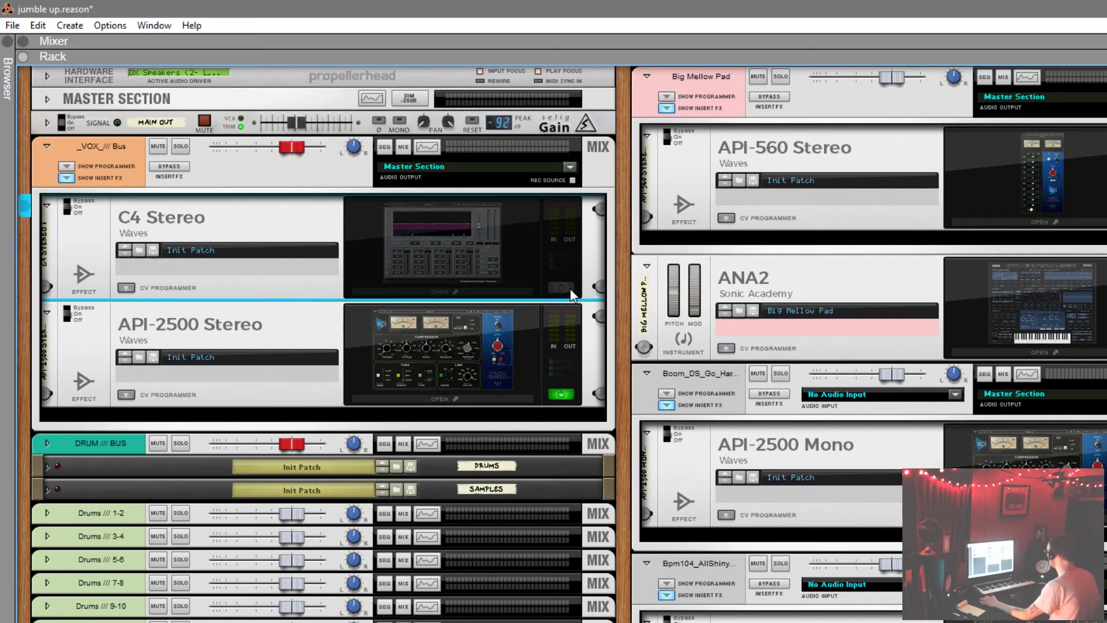
click(503, 293)
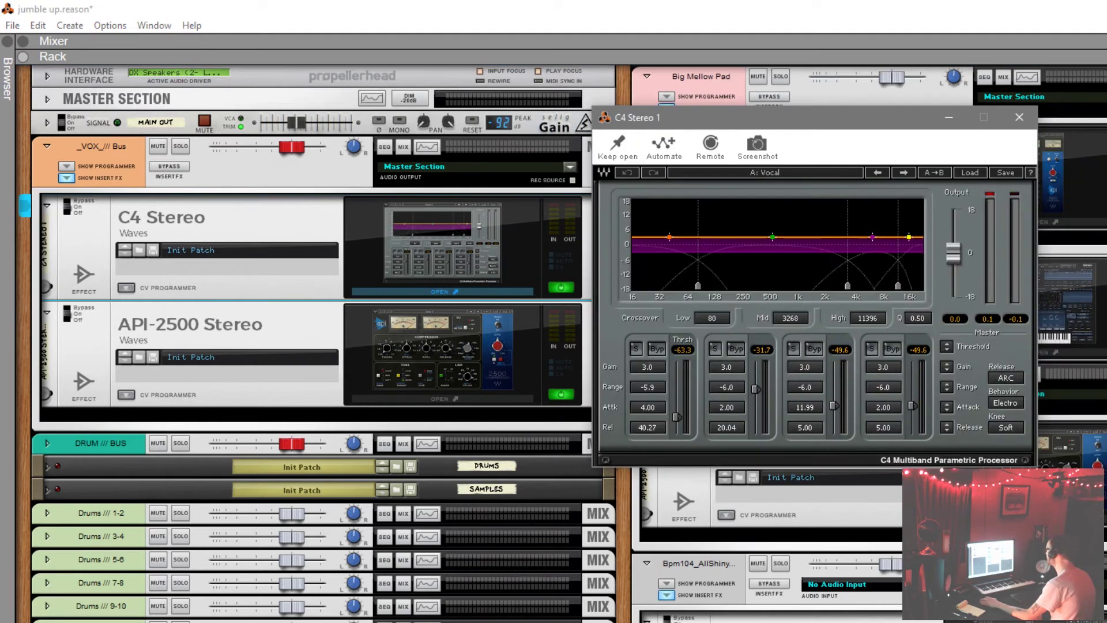
click(620, 144)
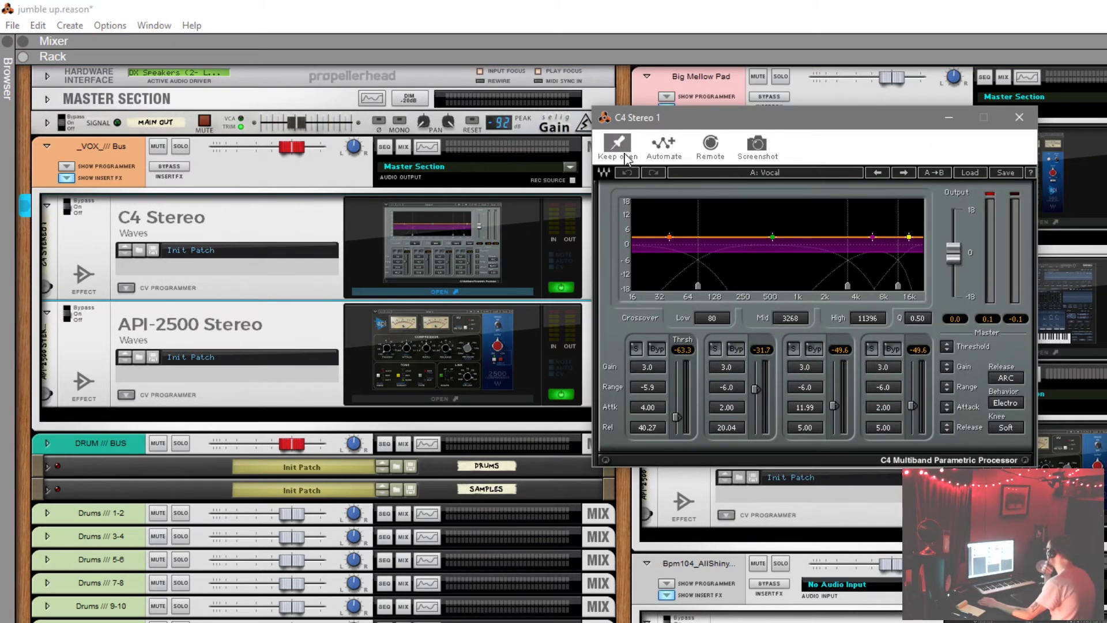
Switch the vocal bus's C4 Stereo on and off repeatedly to compare the vocals with and without it
click(562, 290)
click(563, 290)
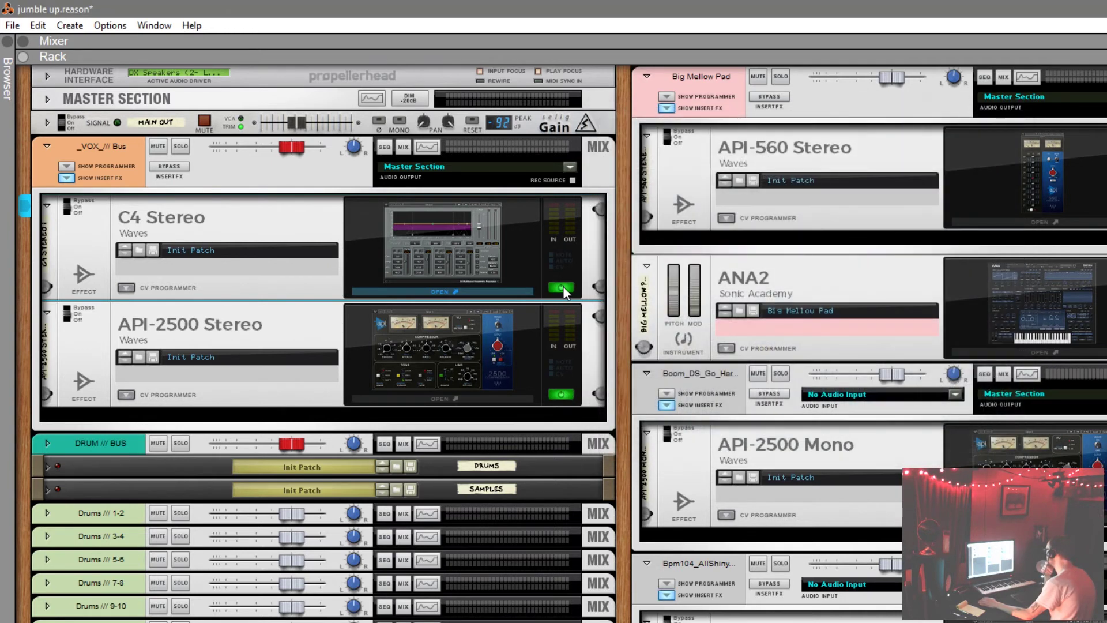
click(563, 290)
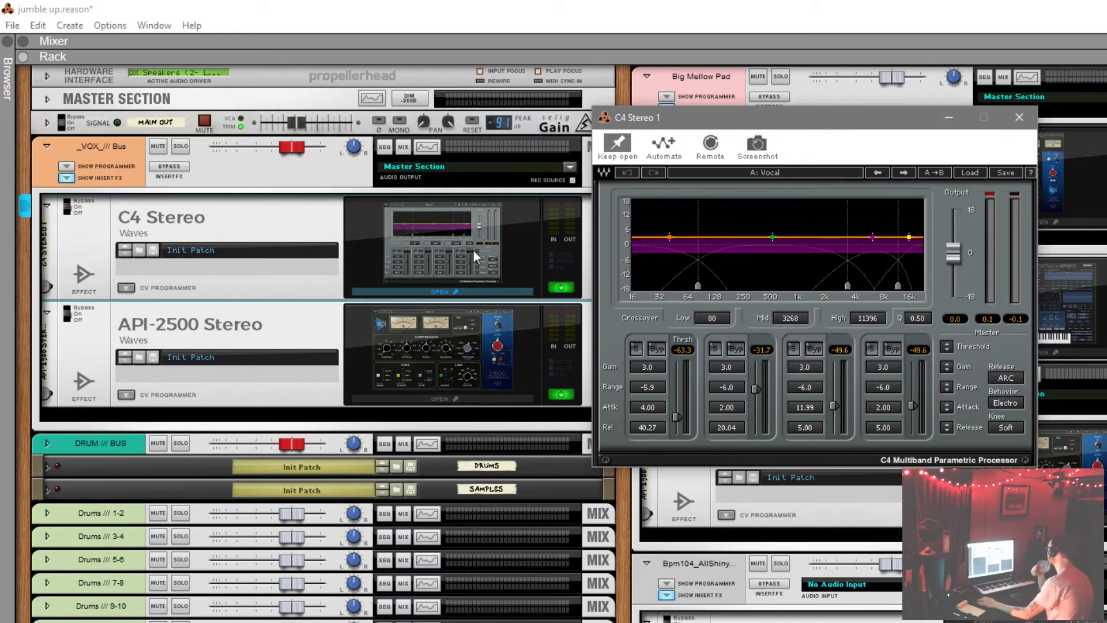
click(566, 288)
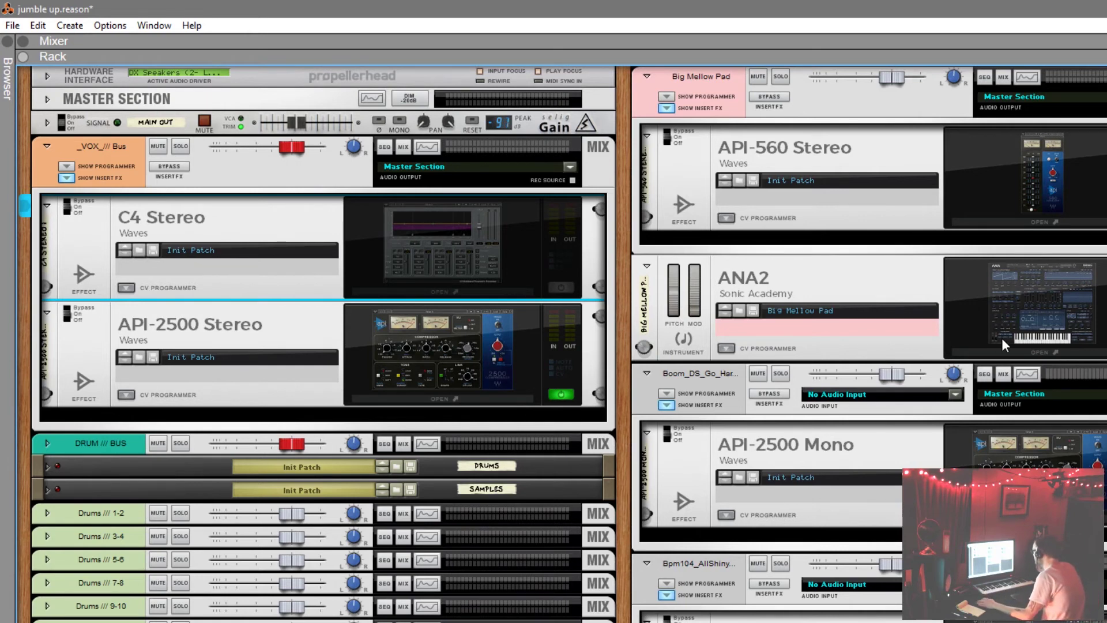
Open the ANA2 plugin of the Big Mellow Pad and move its window so that it is fully in view
click(1013, 358)
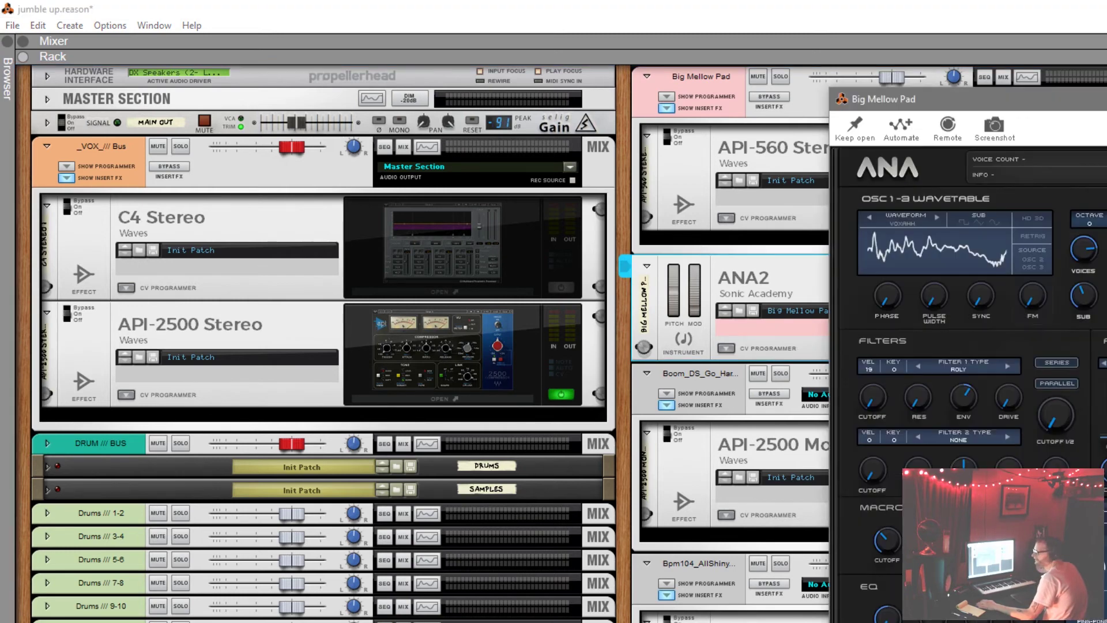
drag(923, 98, 616, 110)
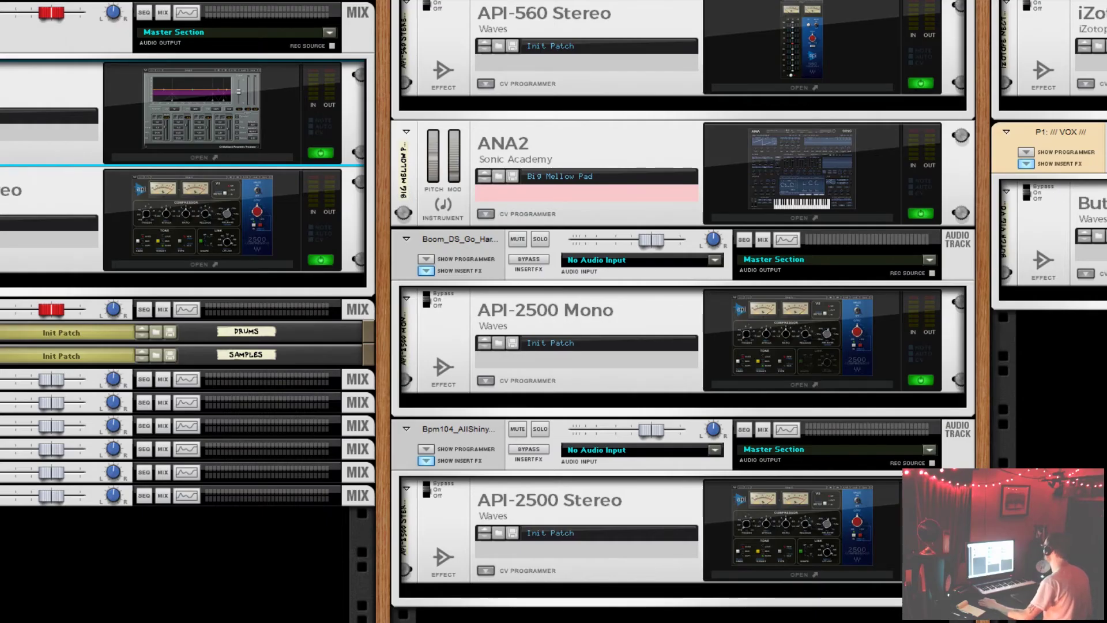
Open the vocal bus's C4 Stereo again, set its window to stay open and shift it slightly over the rack
click(196, 157)
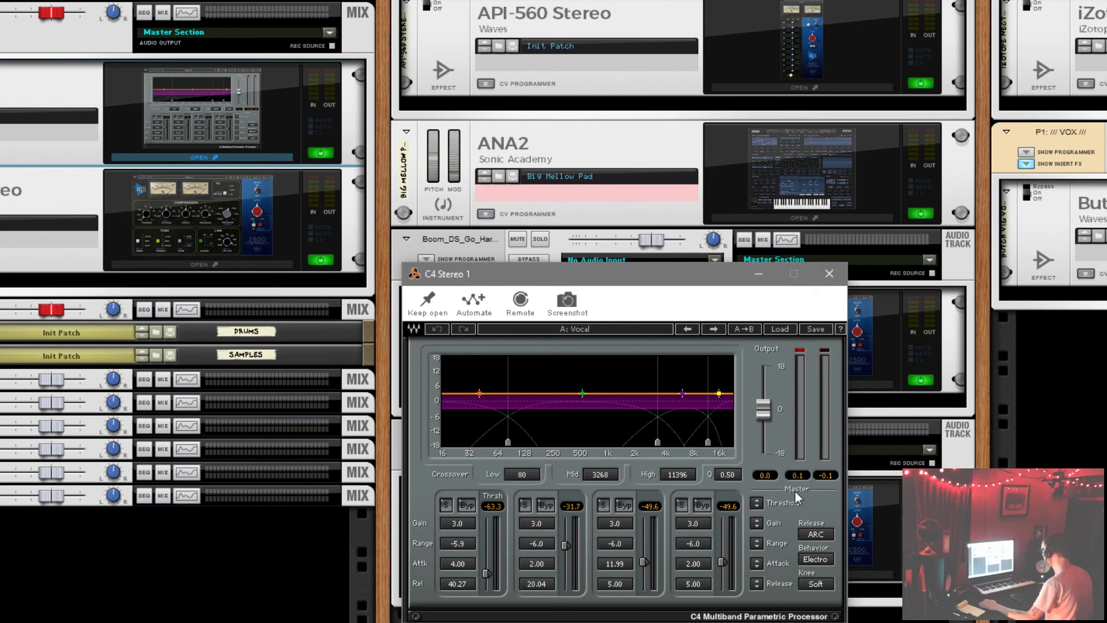
click(428, 304)
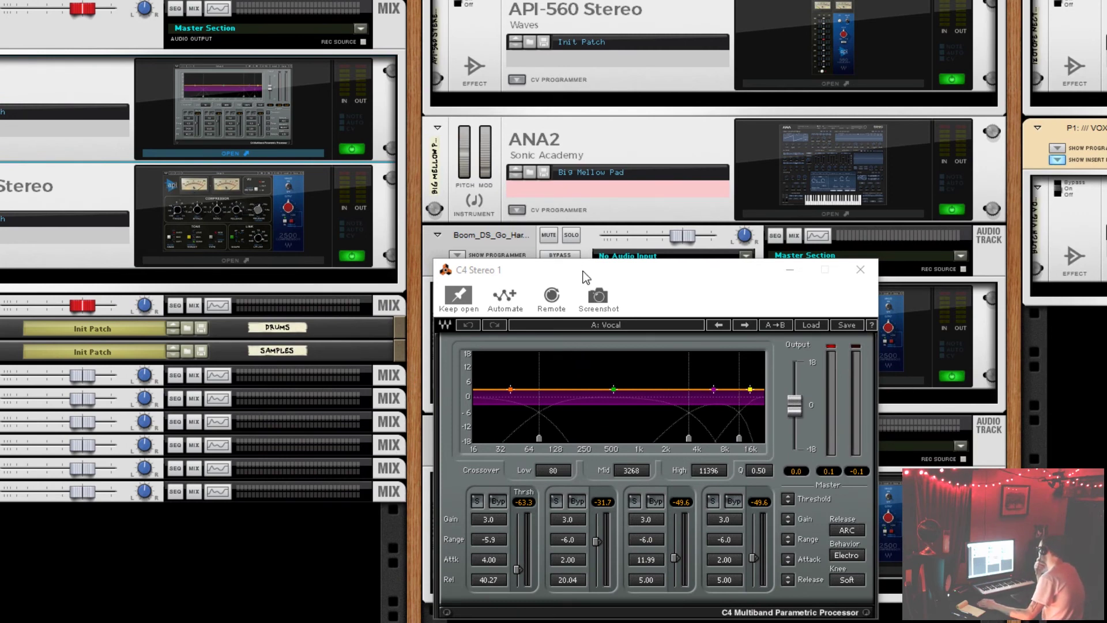
drag(585, 276, 643, 291)
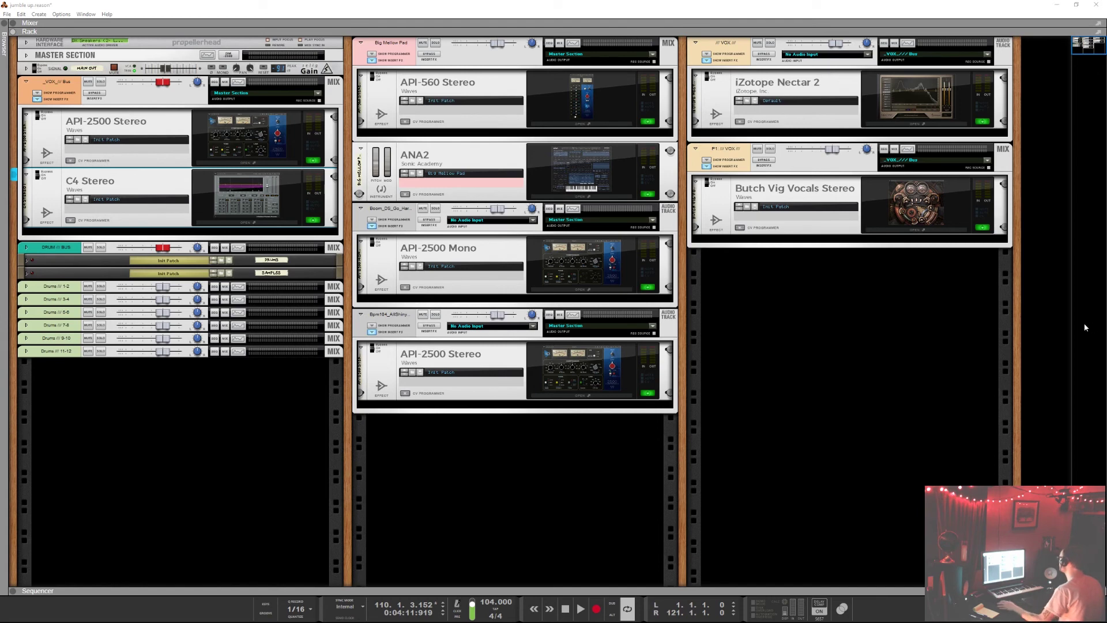
Show the sequencer below the rack, and flip the rack to examine its rear cabling before returning to the front
drag(510, 589, 513, 416)
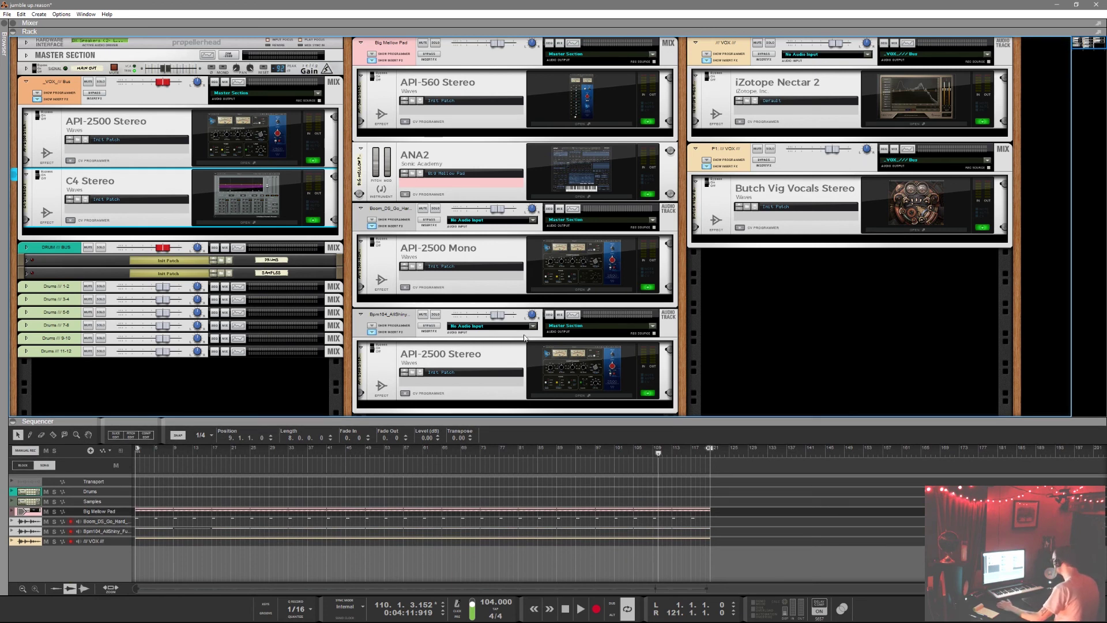
key(Tab)
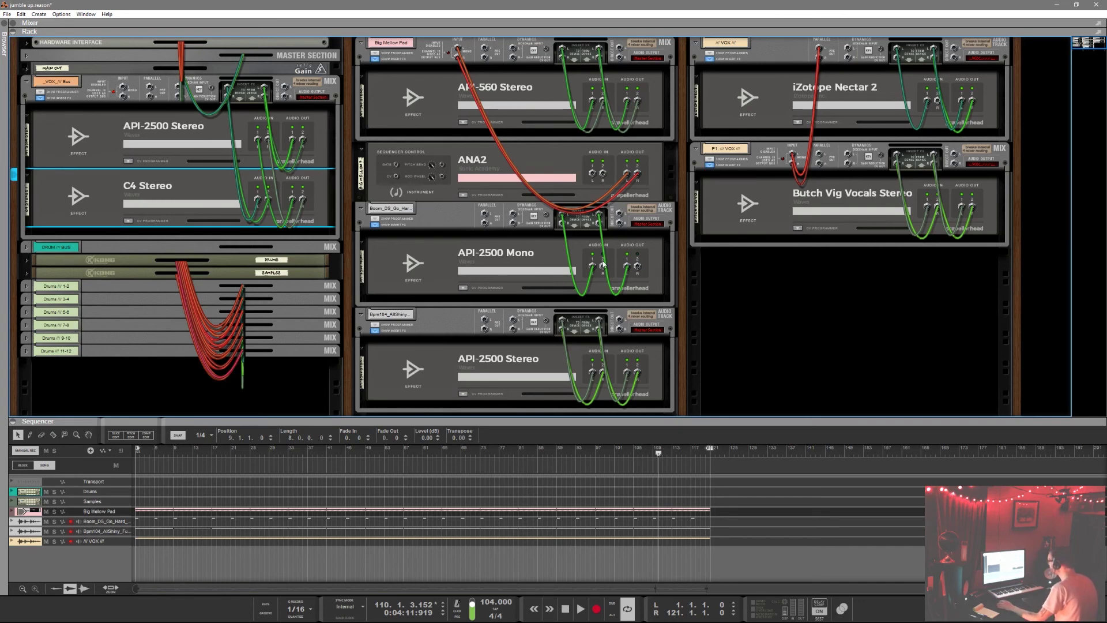
key(Tab)
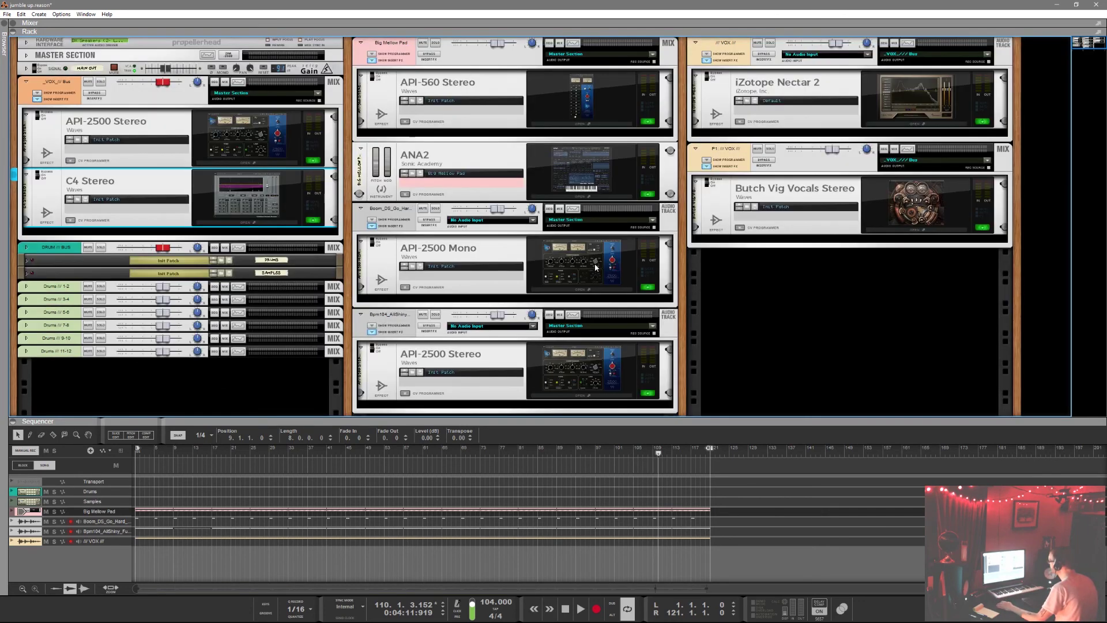
Unfold the DRUMS device below the drum bus to examine its pads and effect slots, and fold it up again
click(27, 261)
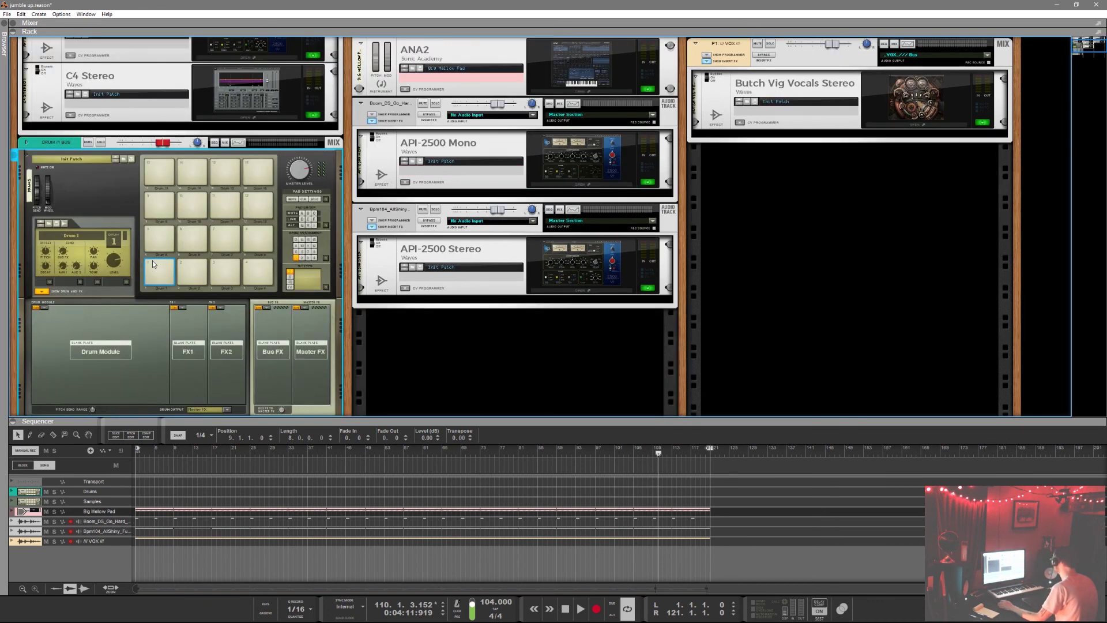
scroll(152, 261, up, 3)
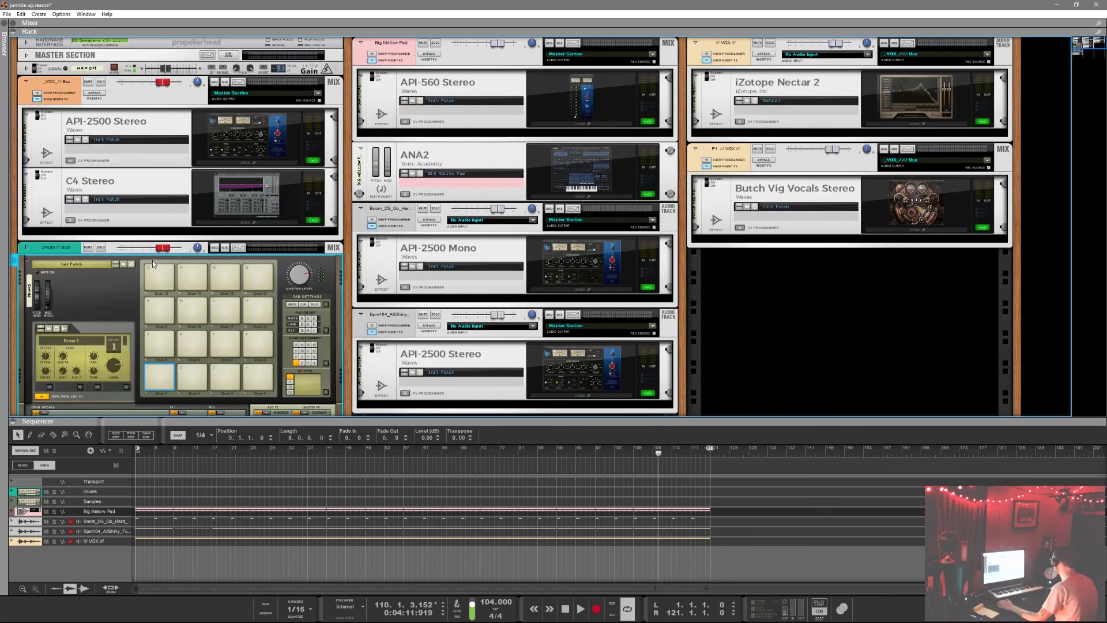
click(26, 262)
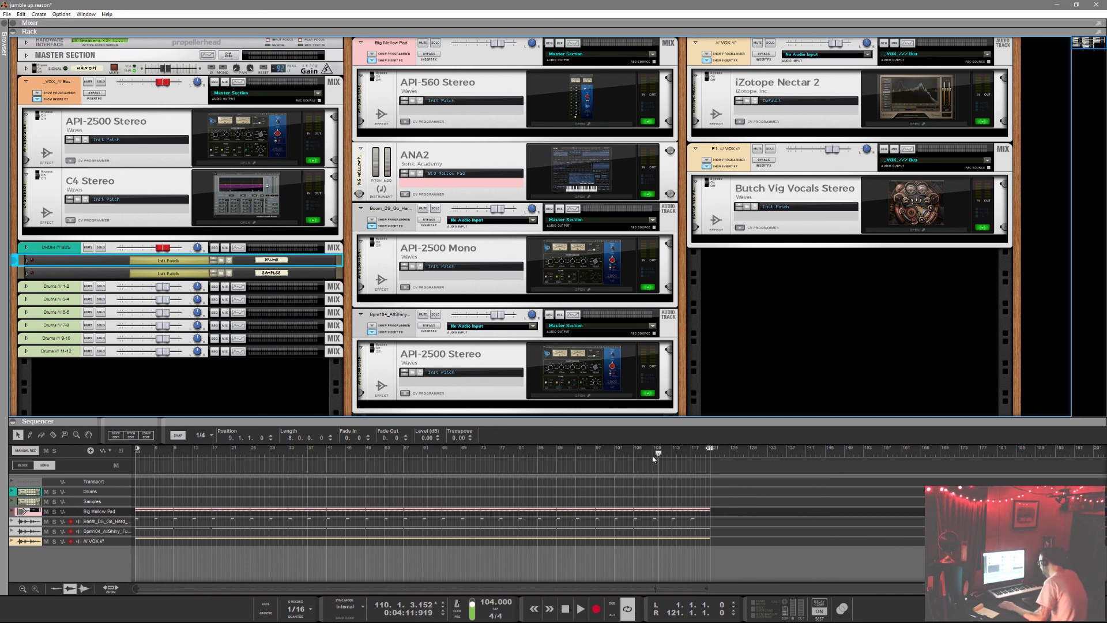
Move the song position back to bar 5 on the sequencer timeline
drag(641, 454, 155, 453)
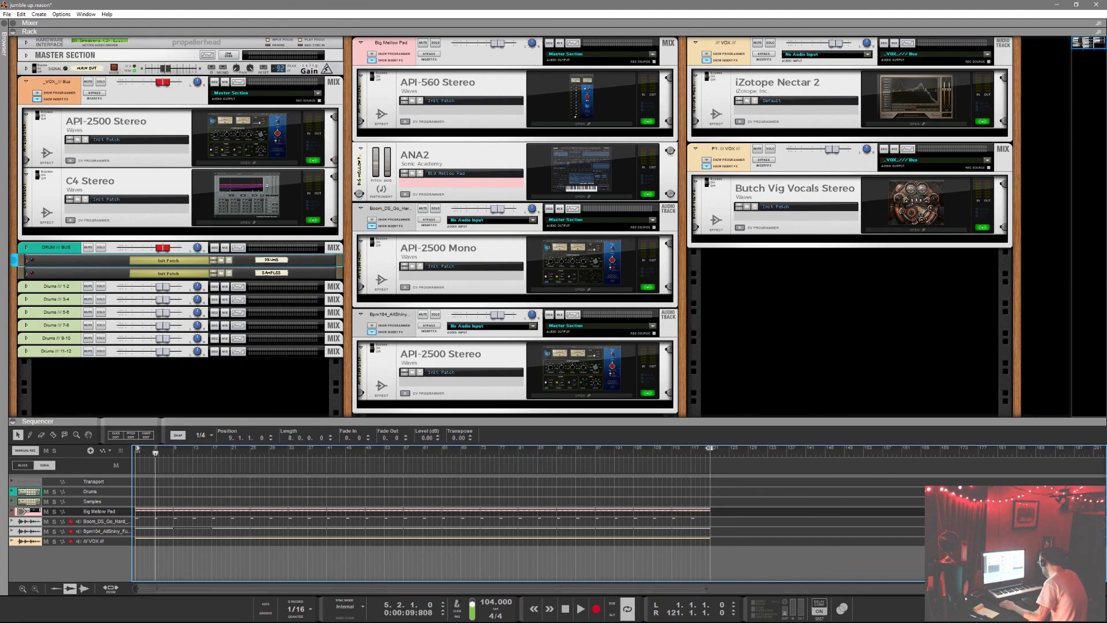